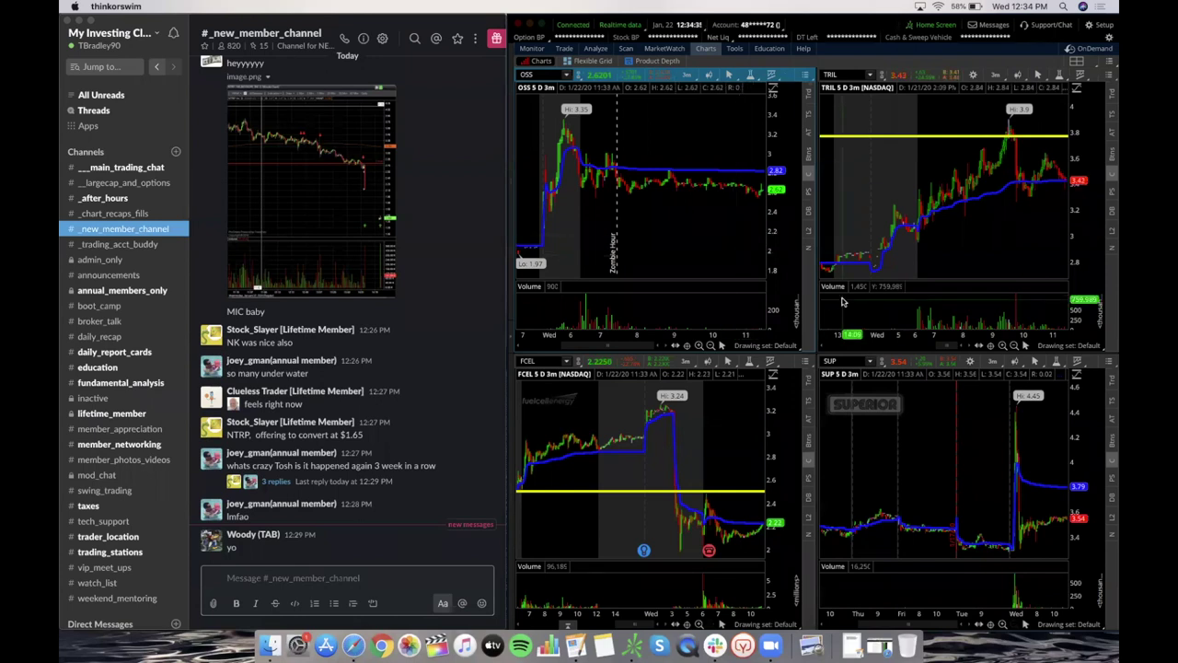
# Step: Select the lower-left chart's symbol box to start replacing FCEL
pyautogui.click(549, 362)
# Step: Load NTRP into the lower-left chart and zoom in on Wednesday's price spike
pyautogui.write('NTRP')
pyautogui.press('Return')
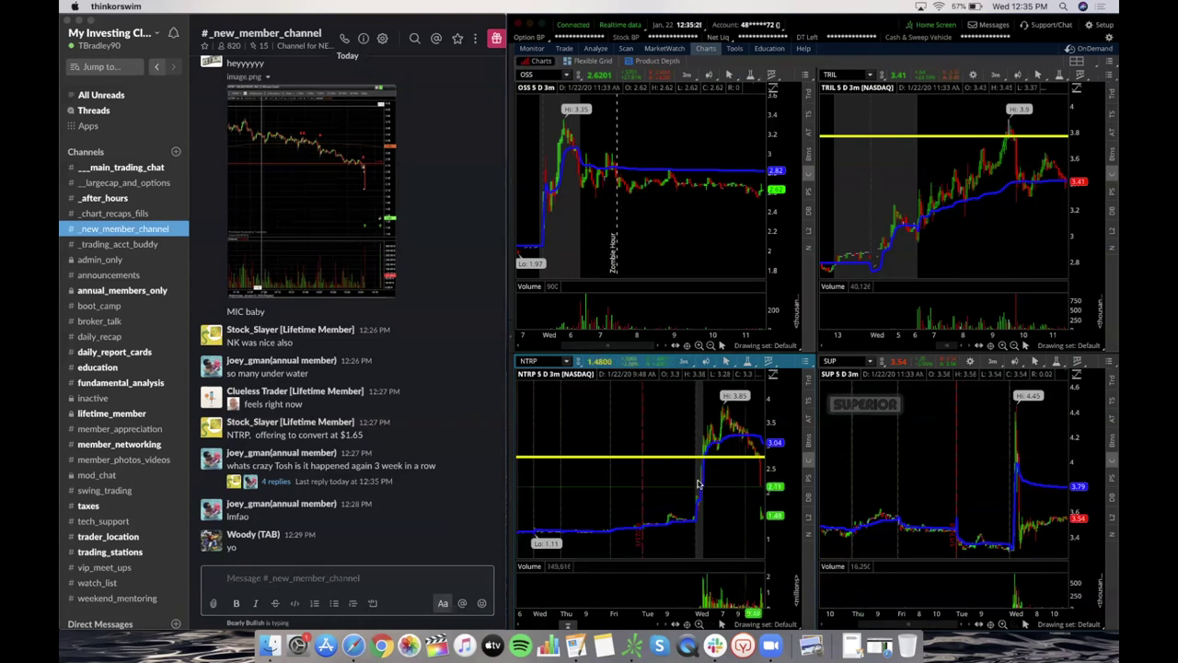
pyautogui.moveTo(697, 485); pyautogui.dragTo(750, 509)
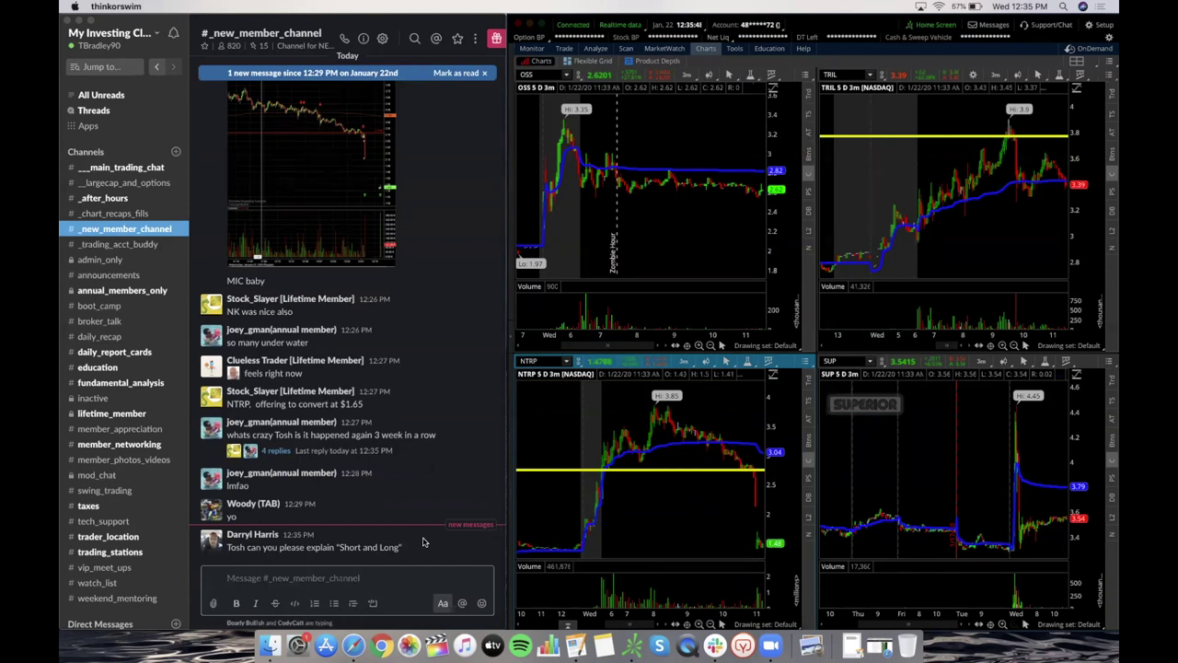
# Step: Bring Slack forward, check the asking member's profile card, and scroll the channel sidebar
pyautogui.click(214, 547)
pyautogui.click(212, 544)
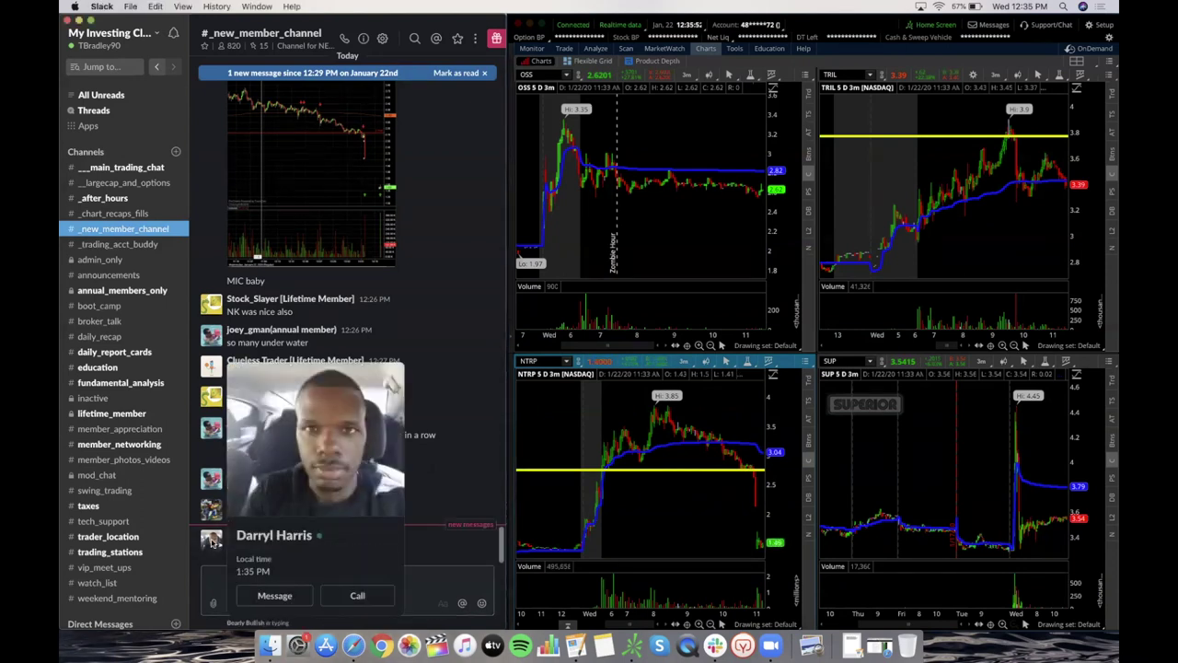
pyautogui.click(455, 456)
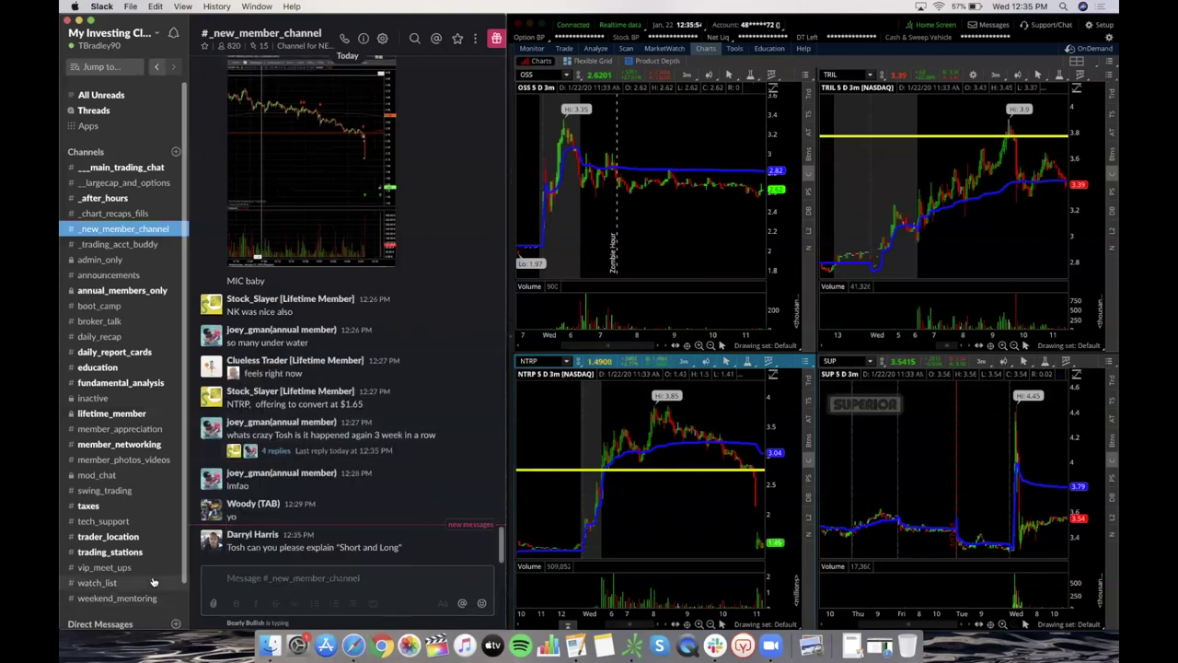
pyautogui.scroll(-3, 138, 622)
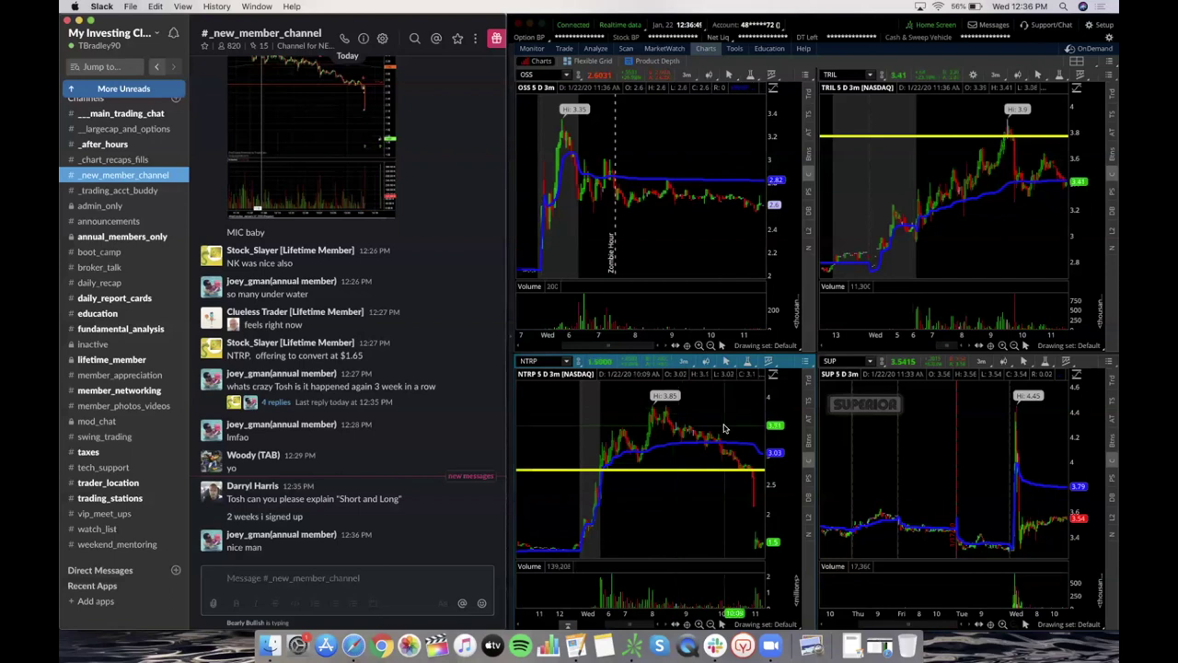
# Step: Using the Ellipse tool, circle NTRP's decline after its 3.85 high and begin an oval near its latest bars
pyautogui.click(727, 361)
pyautogui.moveTo(719, 442)
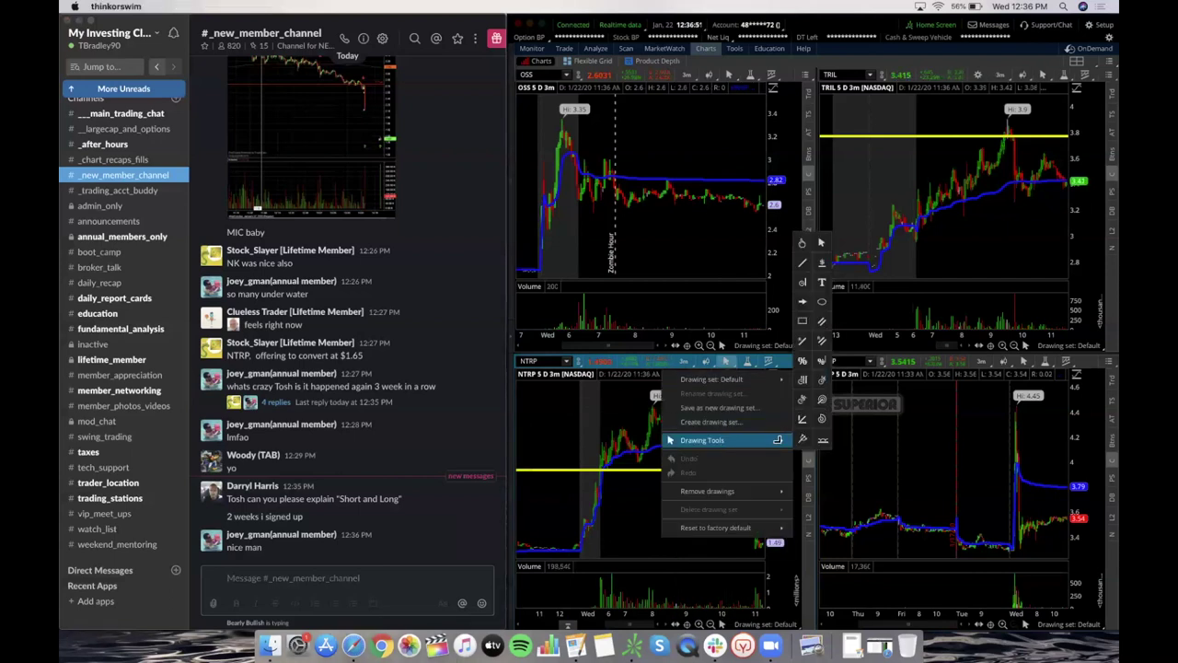
pyautogui.click(822, 418)
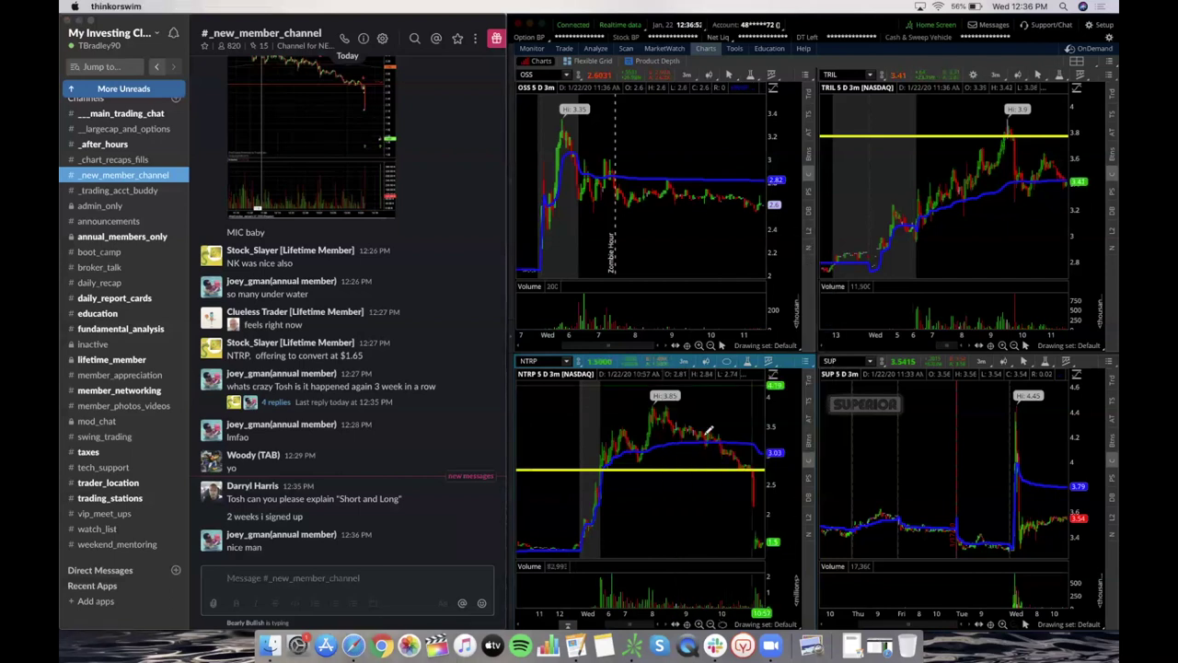
pyautogui.click(685, 420)
pyautogui.click(698, 430)
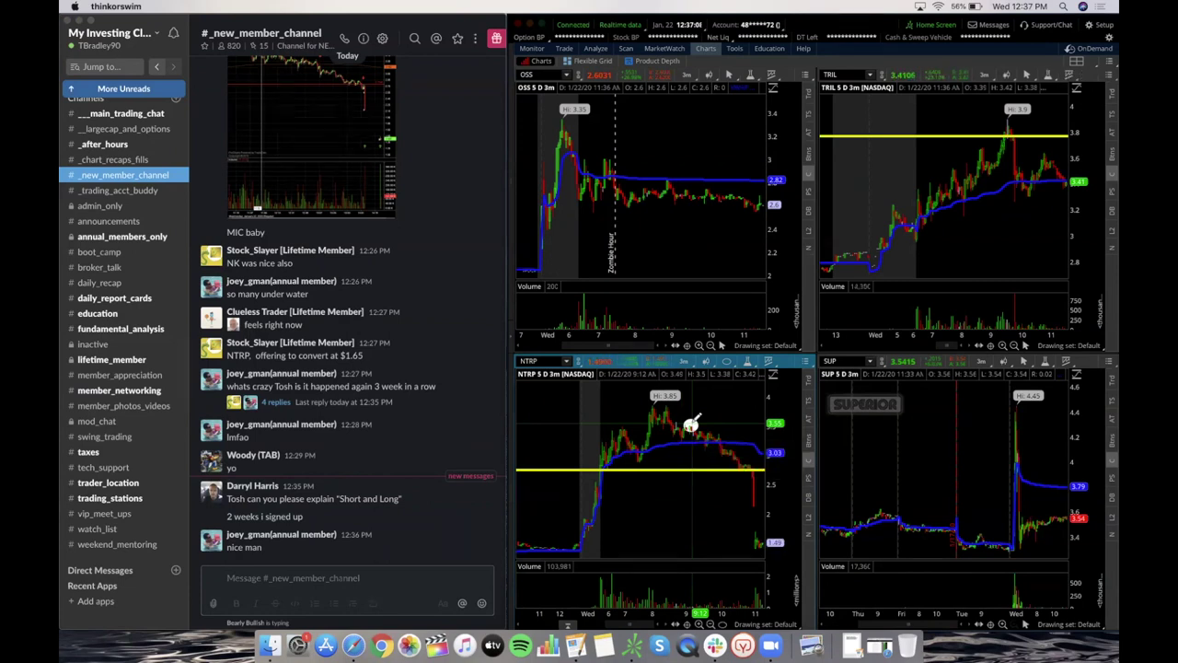
pyautogui.click(750, 536)
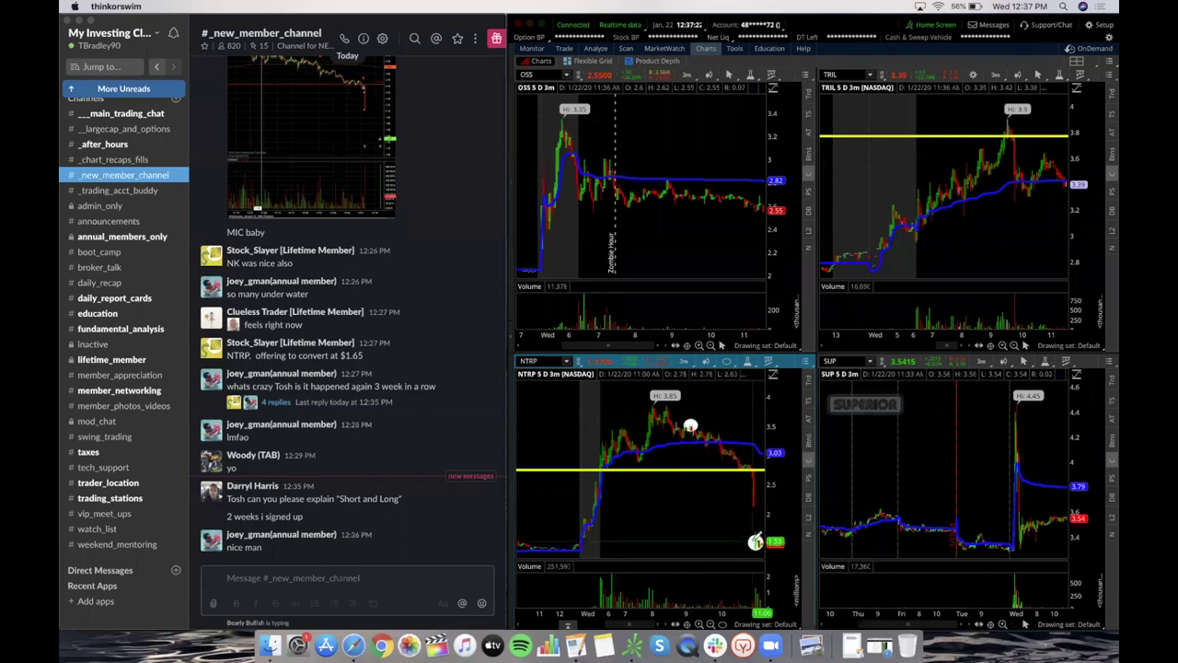
# Step: Circle NTRP's sharp drop, then ellipse TRIL's VWAP pullback and its 3.9 high
pyautogui.moveTo(763, 486); pyautogui.dragTo(744, 497)
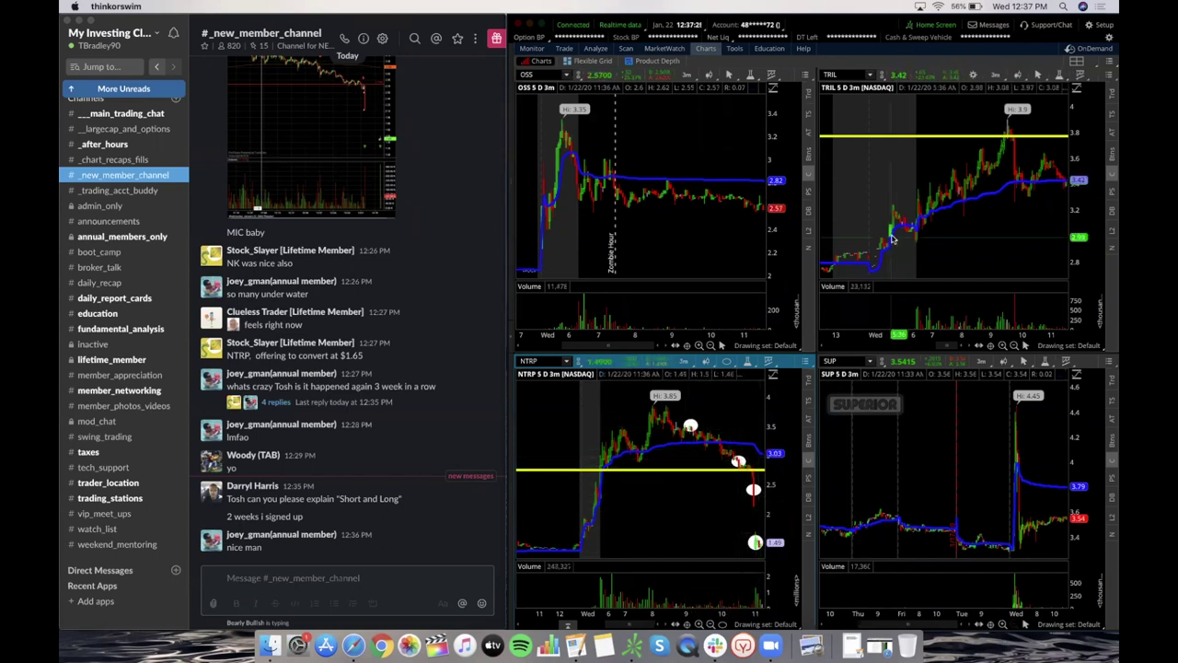
pyautogui.click(1033, 75)
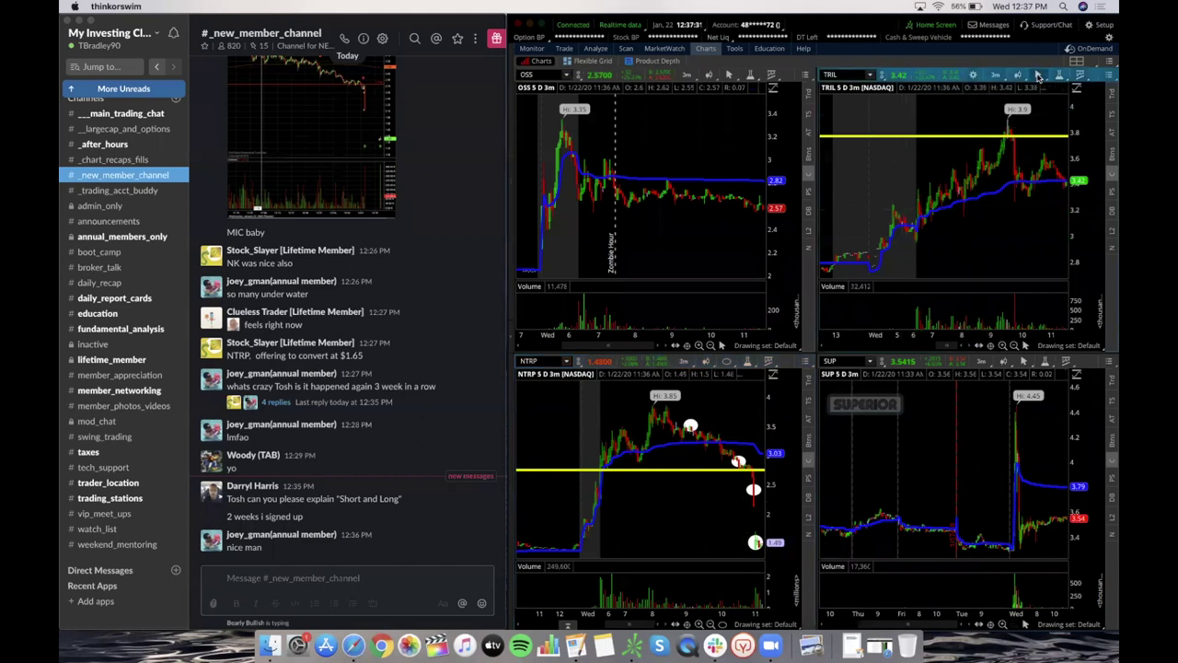
pyautogui.click(1034, 75)
pyautogui.moveTo(1101, 155)
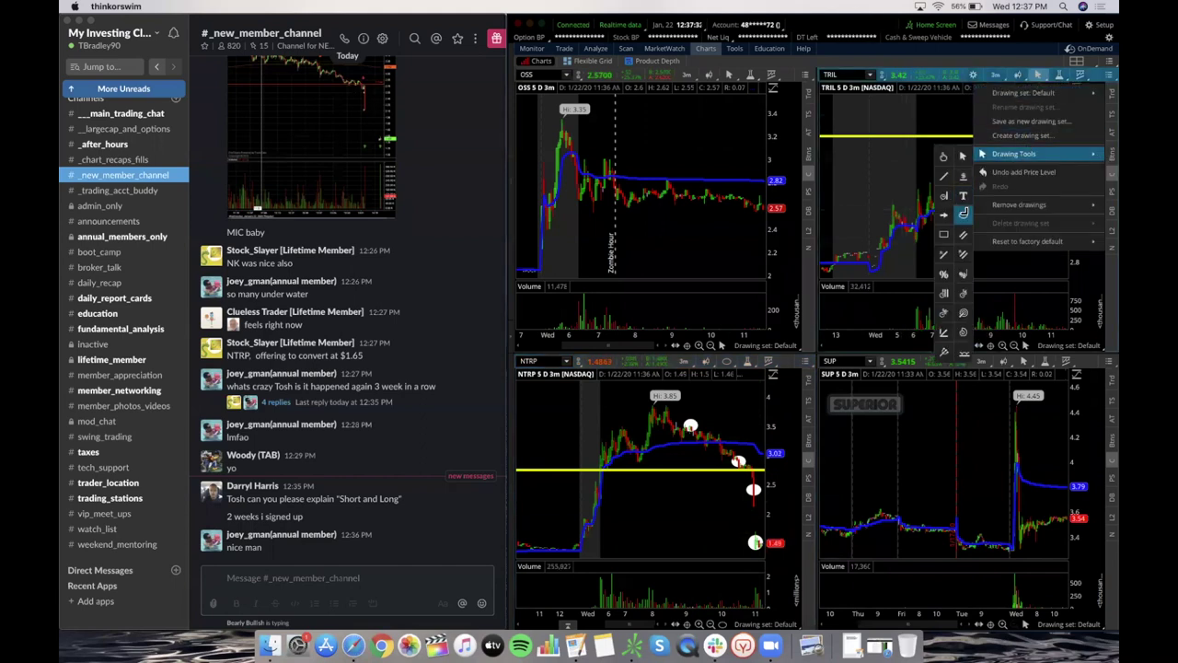
pyautogui.click(963, 213)
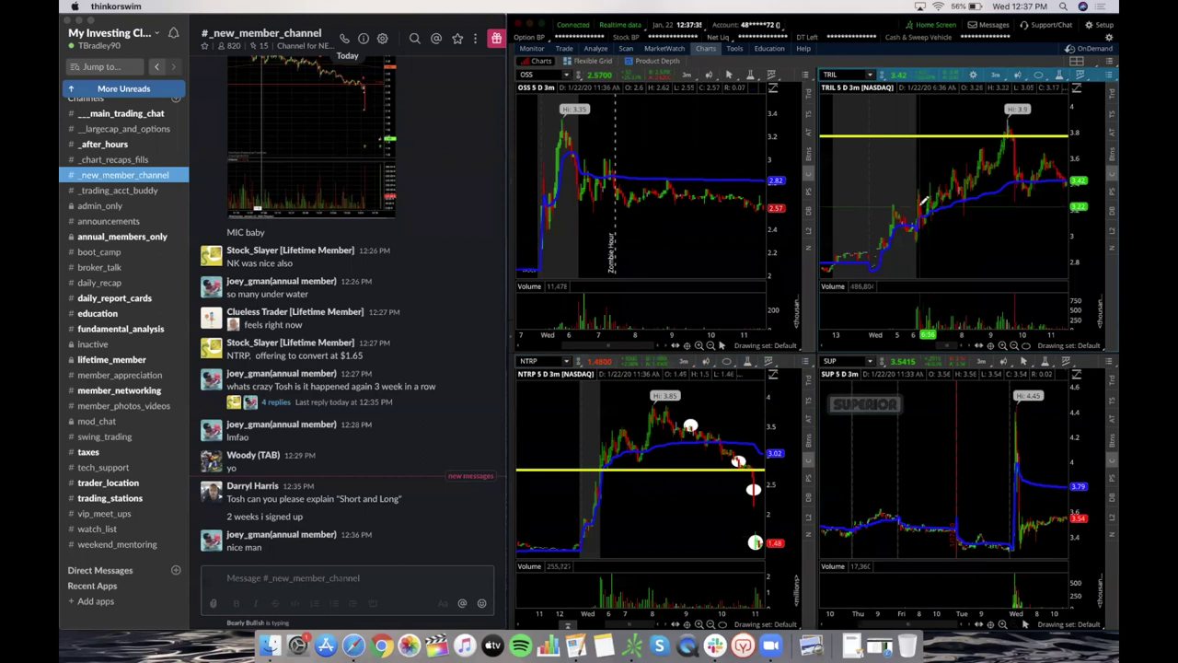
pyautogui.moveTo(924, 199); pyautogui.dragTo(941, 217)
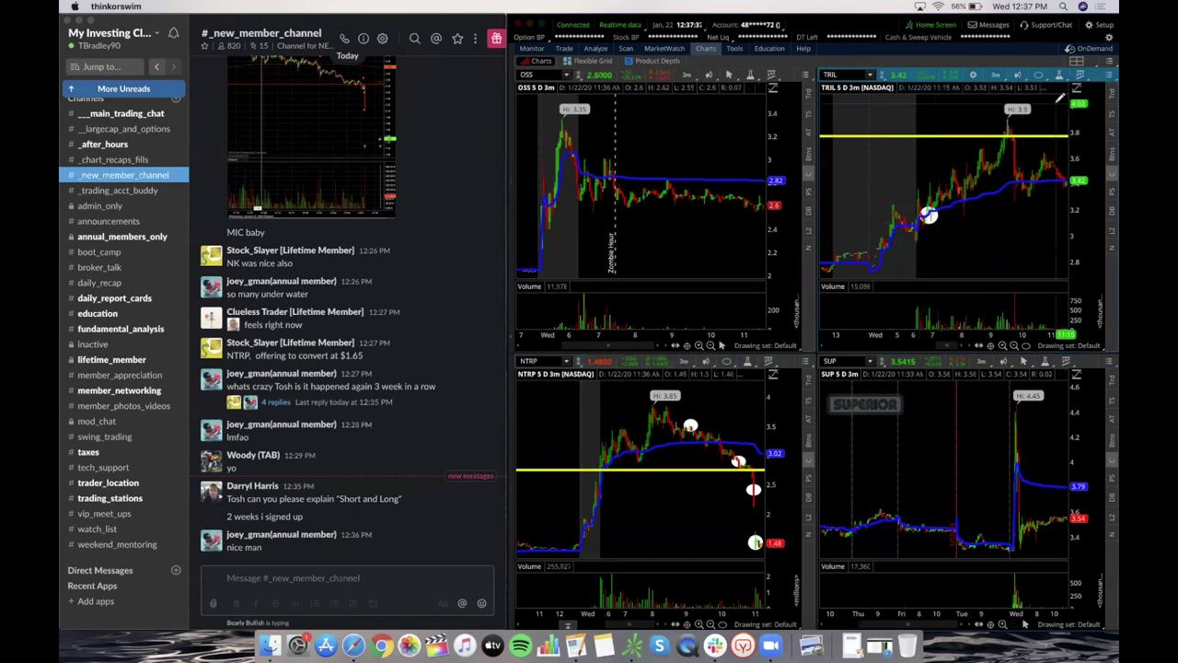
pyautogui.moveTo(998, 124); pyautogui.dragTo(1022, 131)
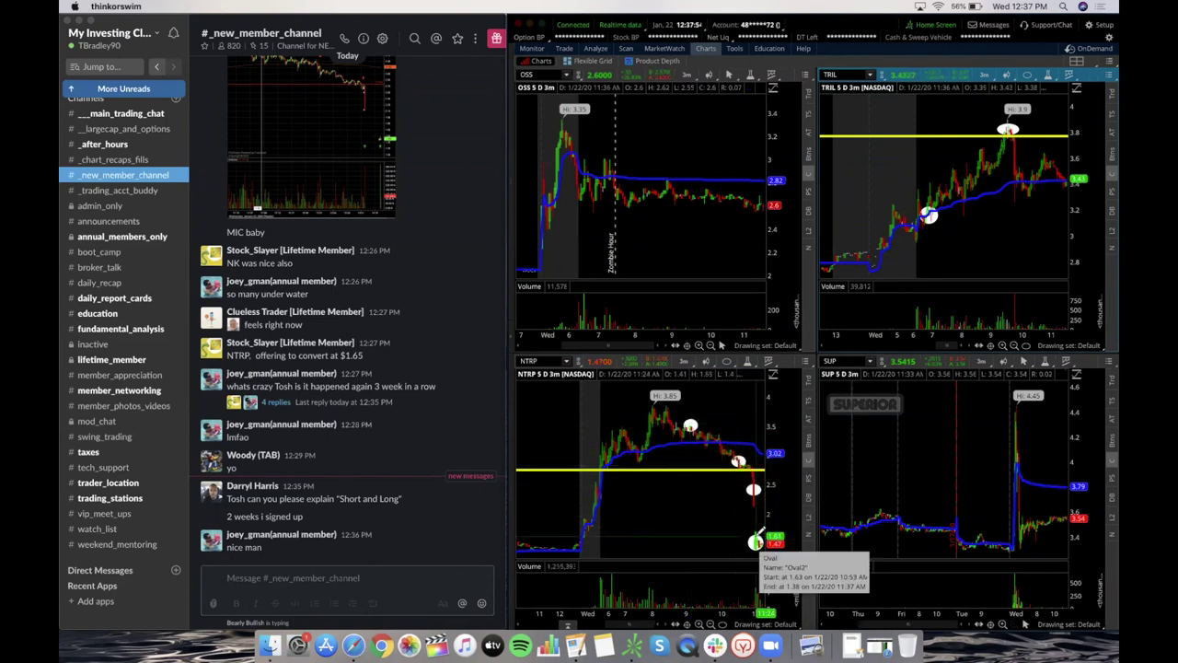
# Step: Remove both ovals from the TRIL chart
pyautogui.click(1027, 74)
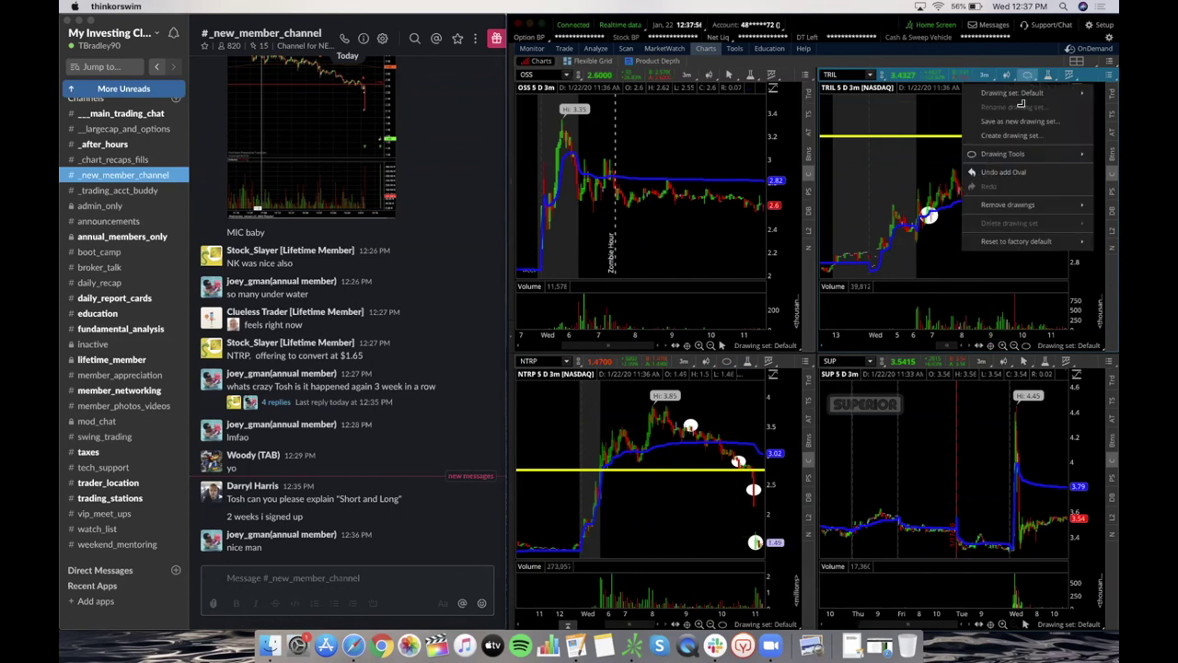
pyautogui.click(953, 158)
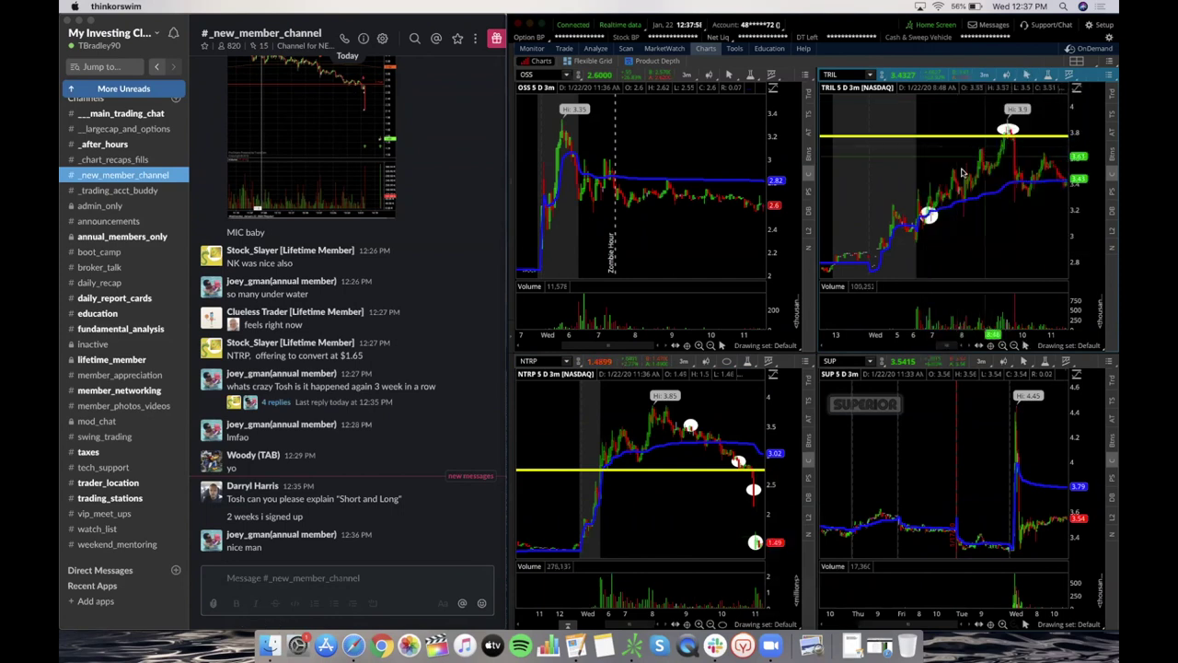
pyautogui.rightClick(932, 219)
pyautogui.click(976, 269)
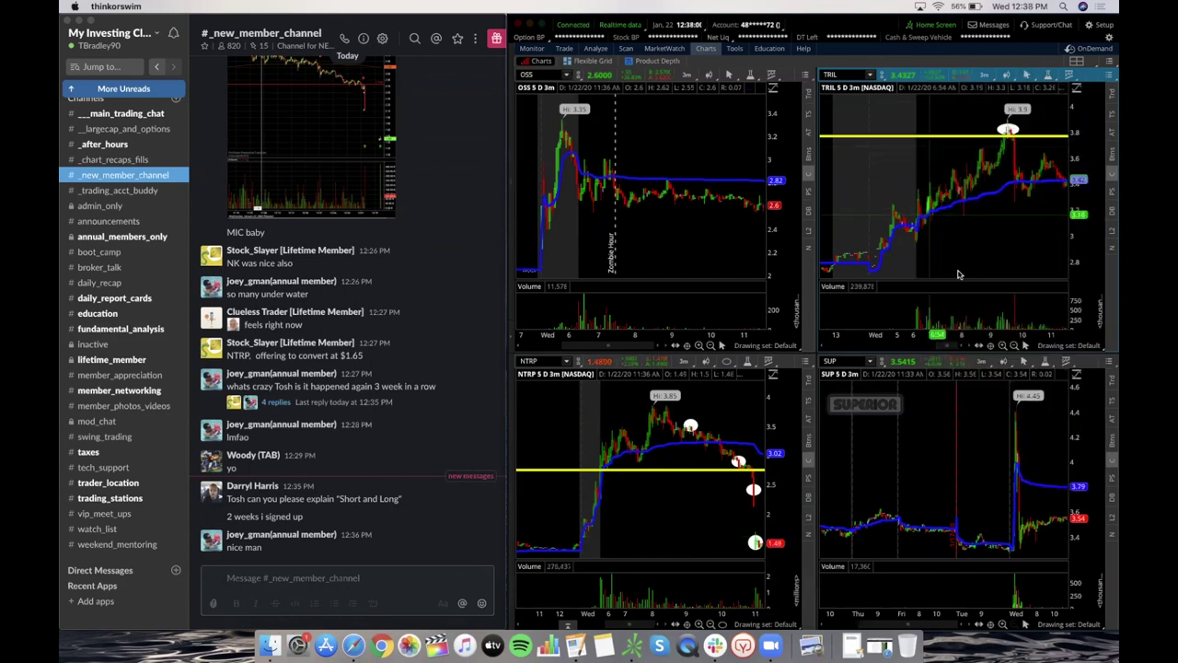
pyautogui.rightClick(1007, 129)
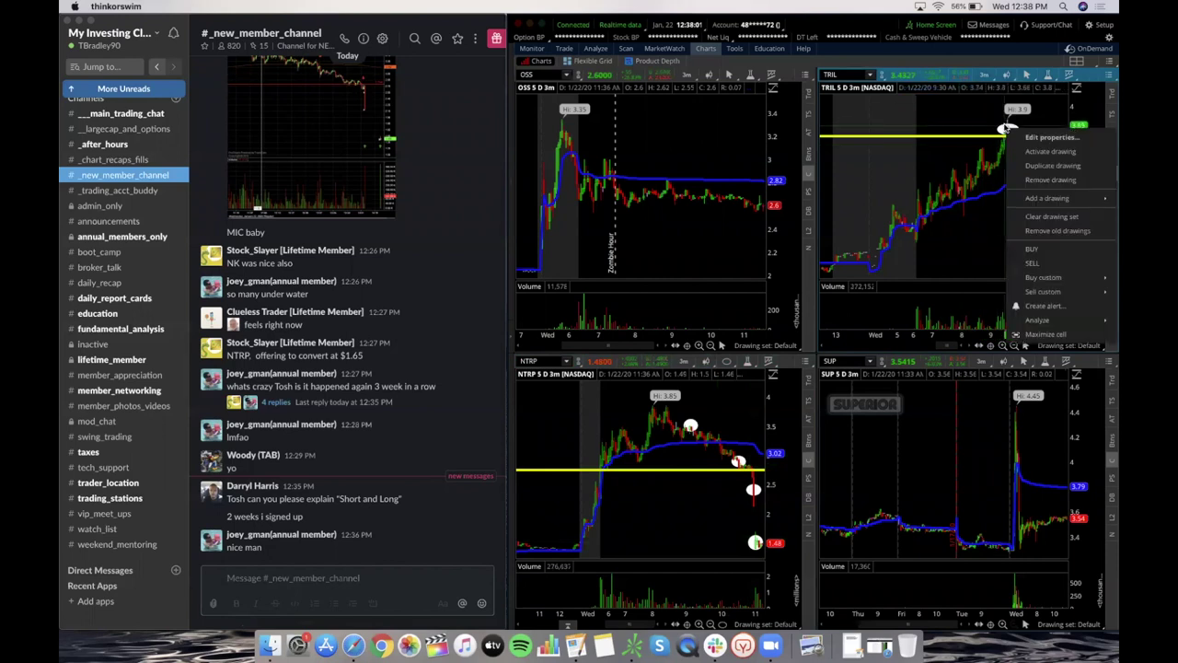
pyautogui.click(1049, 182)
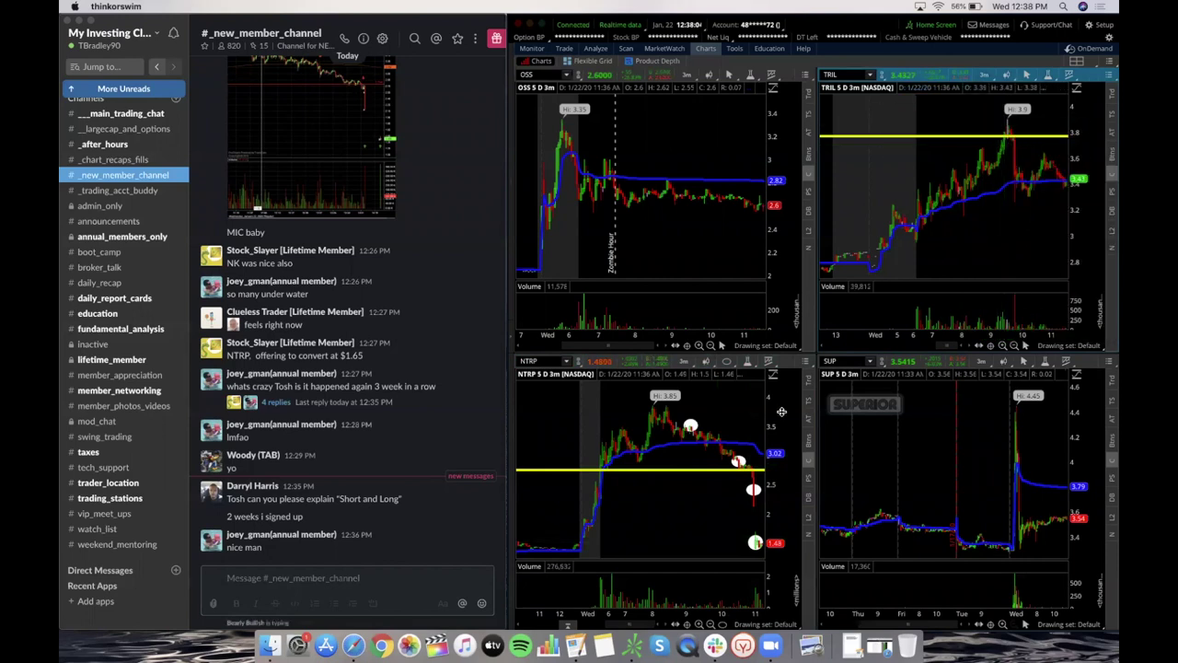
# Step: Delete NTRP's lowest oval and the oval just after its high
pyautogui.rightClick(754, 489)
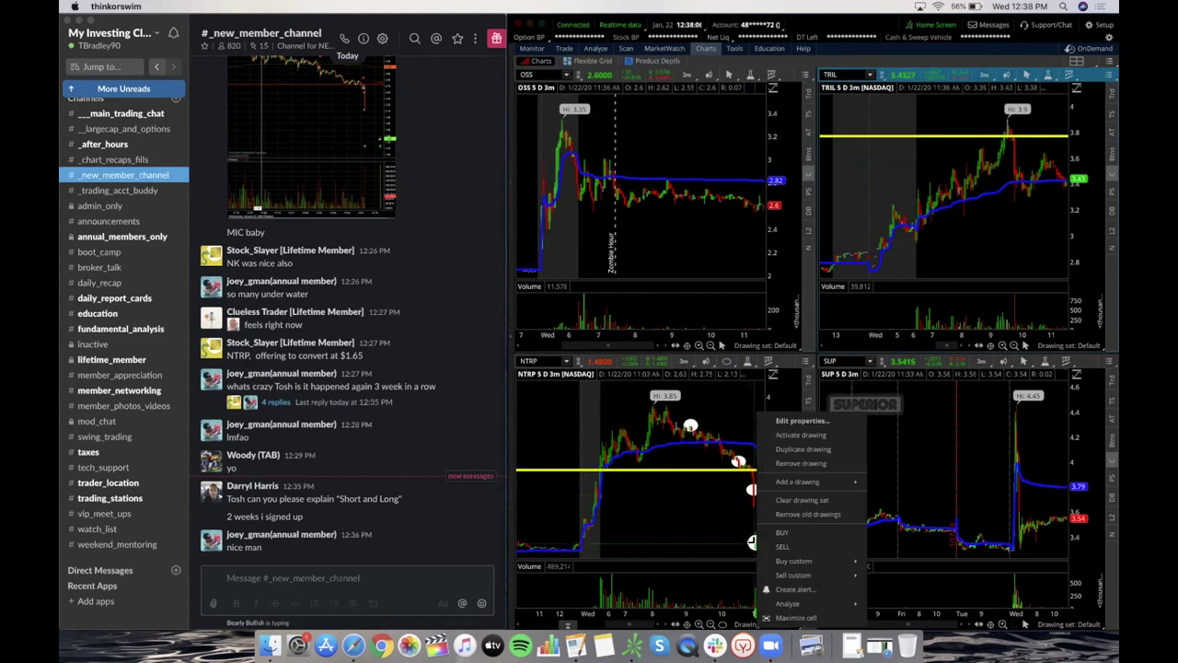
pyautogui.click(793, 463)
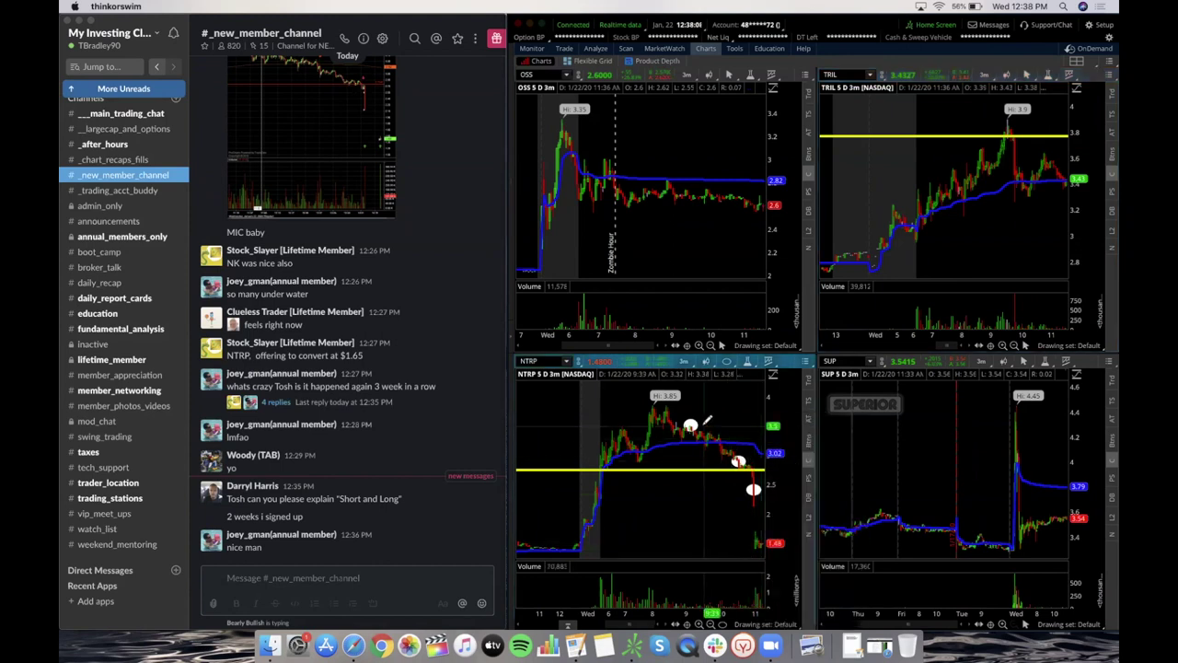
pyautogui.rightClick(692, 419)
pyautogui.click(727, 463)
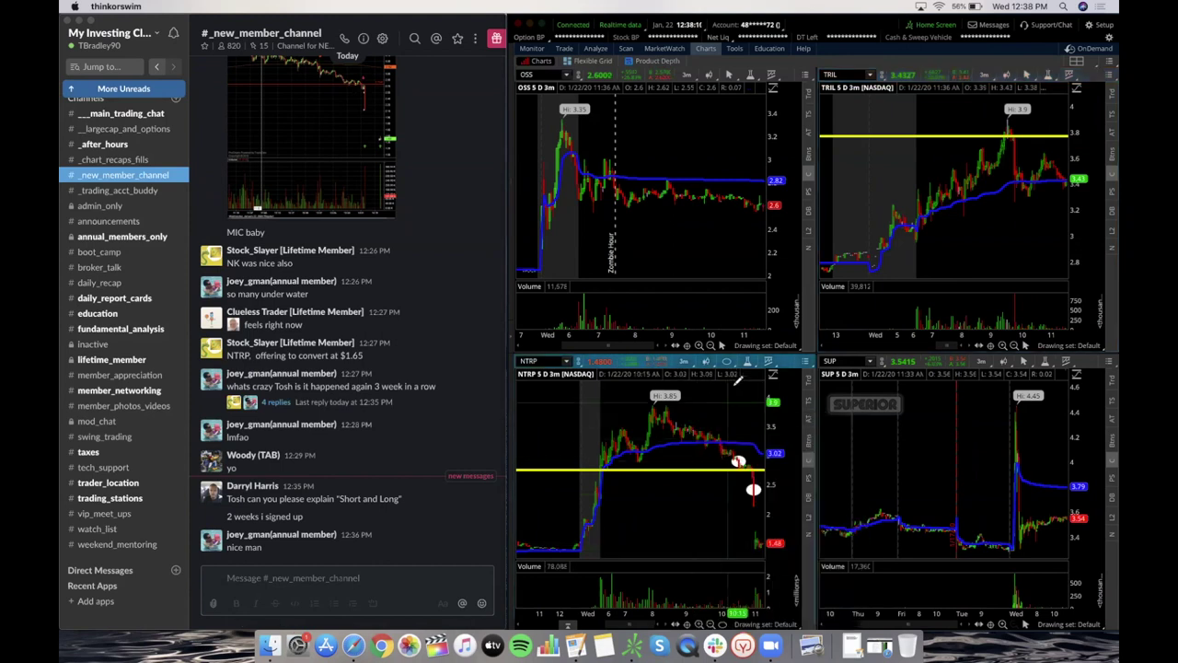
# Step: Remove the white oval marker from NTRP, keeping its yellow price-level line
pyautogui.click(727, 364)
pyautogui.moveTo(781, 436)
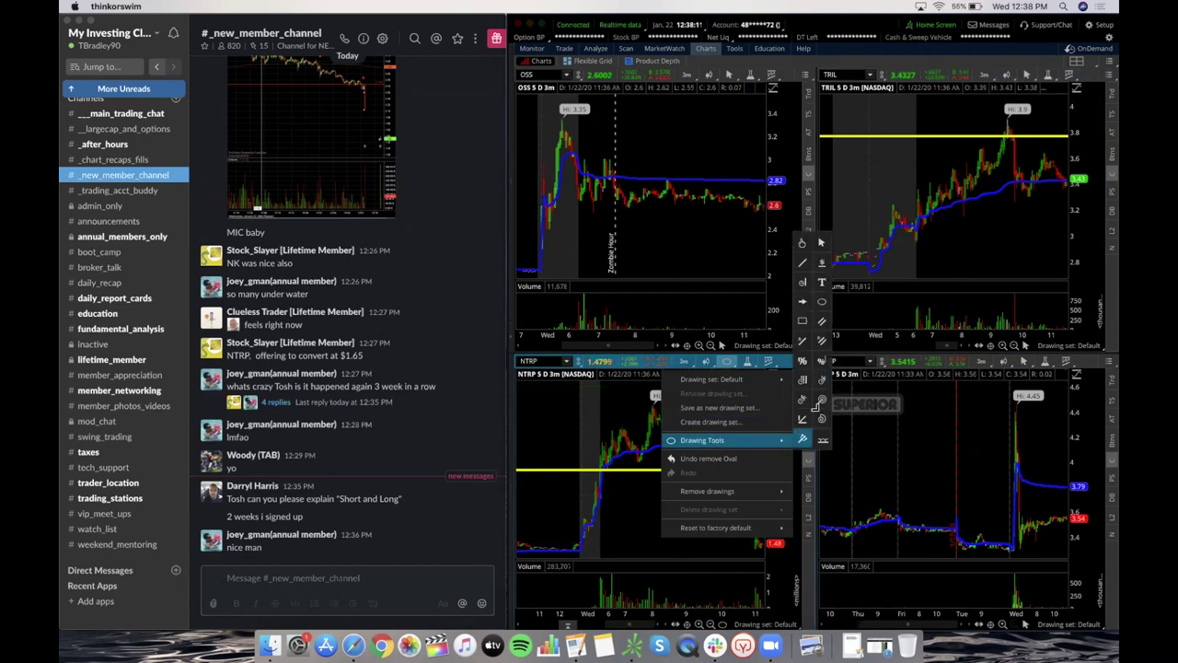
pyautogui.click(821, 302)
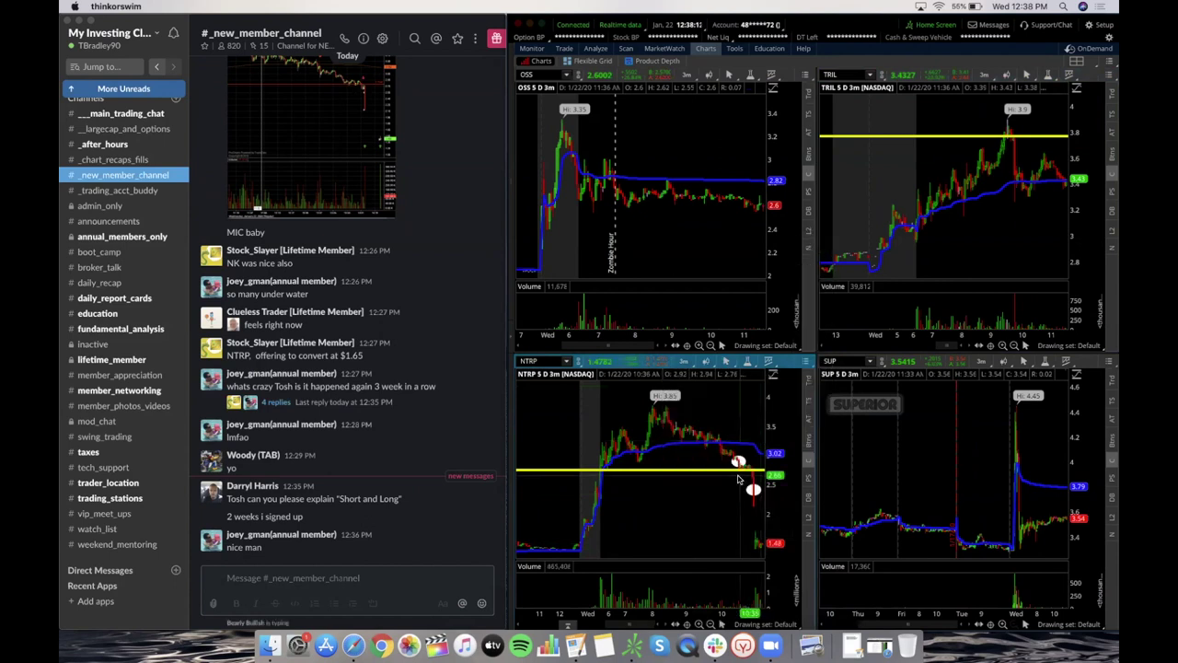
pyautogui.rightClick(744, 460)
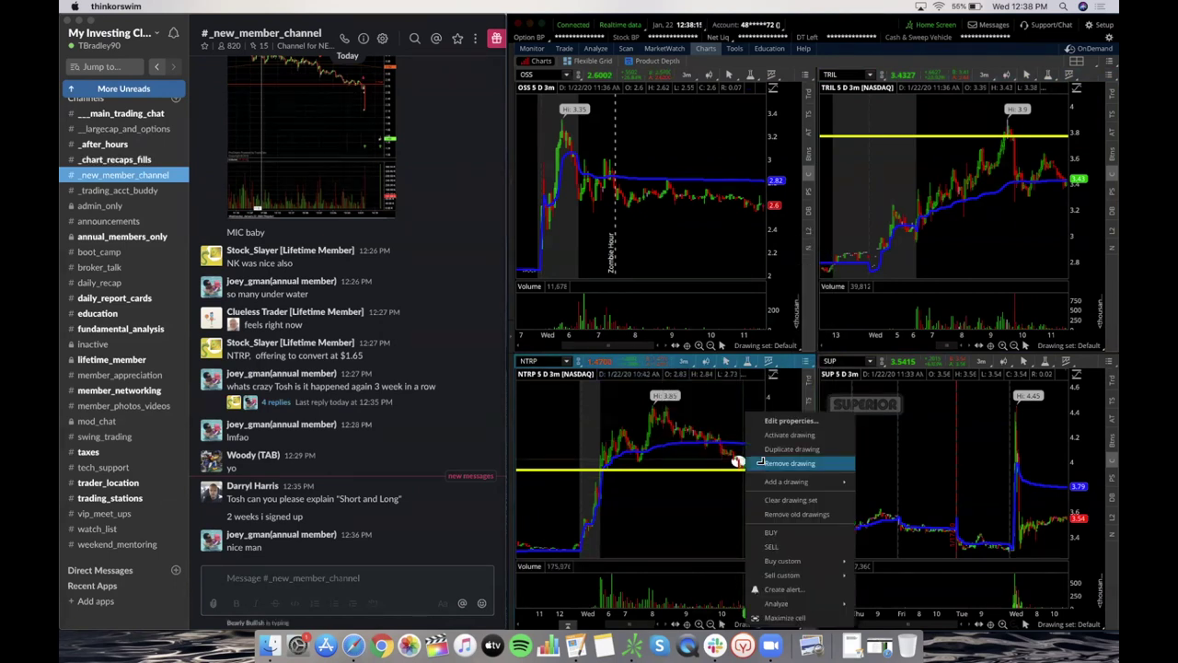
pyautogui.click(789, 460)
pyautogui.rightClick(754, 491)
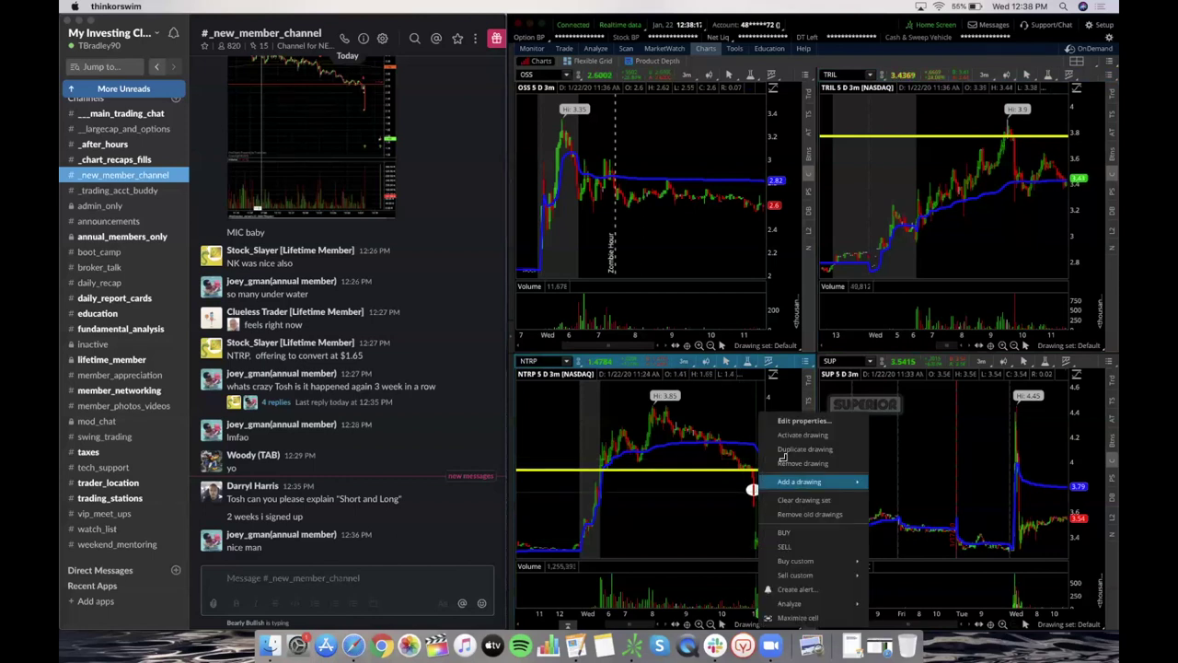
pyautogui.click(790, 459)
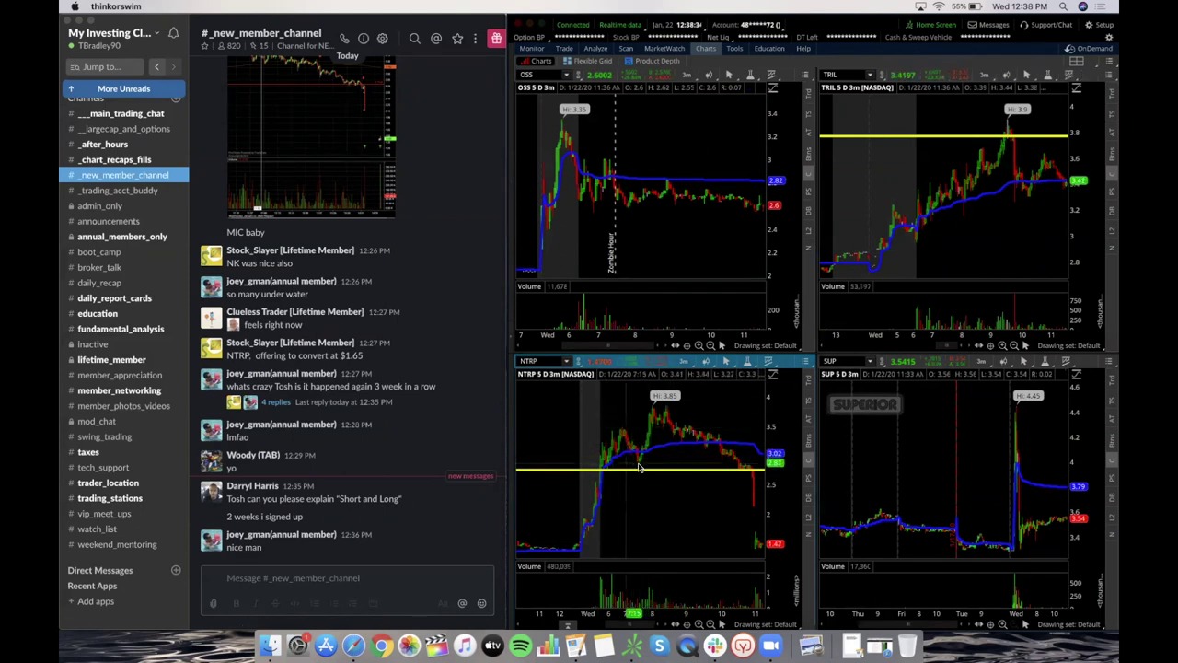
# Step: Raise NTRP's yellow price-level line from 2.75 to about 2.93
pyautogui.moveTo(640, 472); pyautogui.dragTo(562, 534)
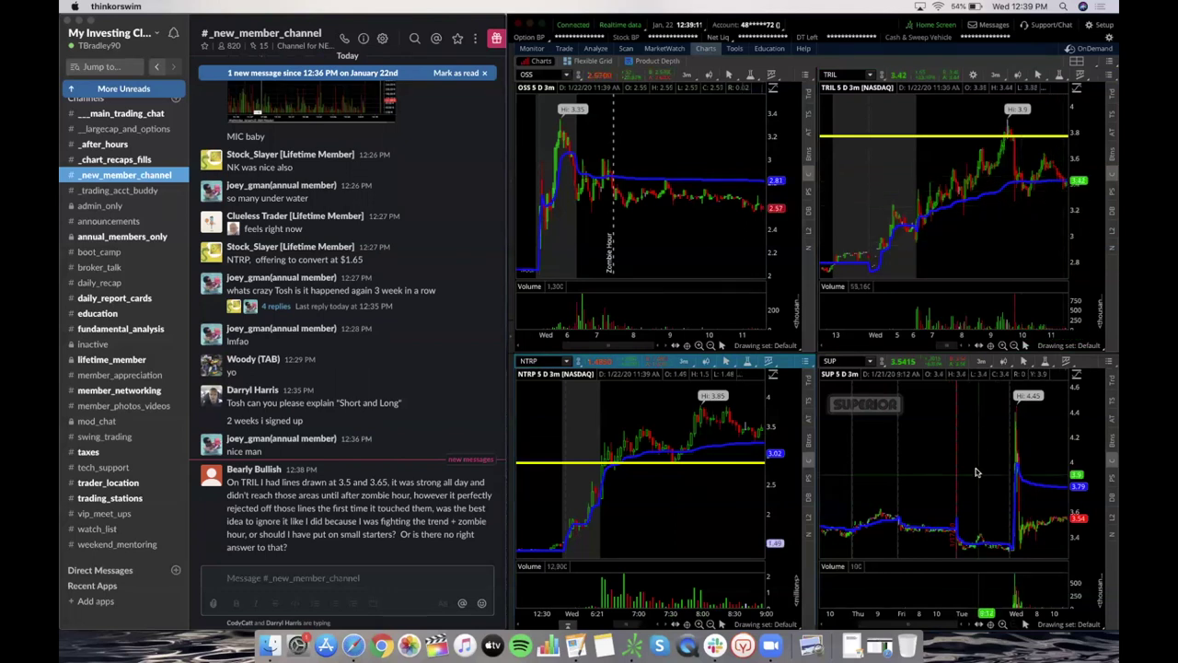
pyautogui.scroll(3, 1068, 471)
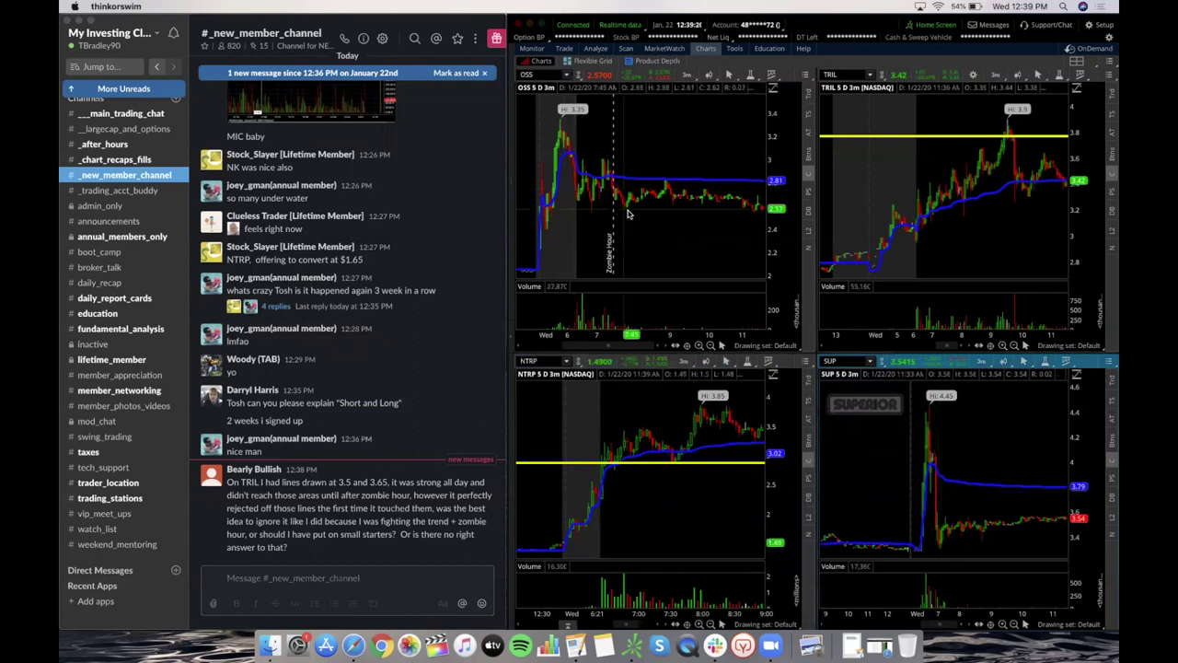
# Step: Zoom the SUP and OSS time axes in to roughly the latest session
pyautogui.scroll(5, 561, 188)
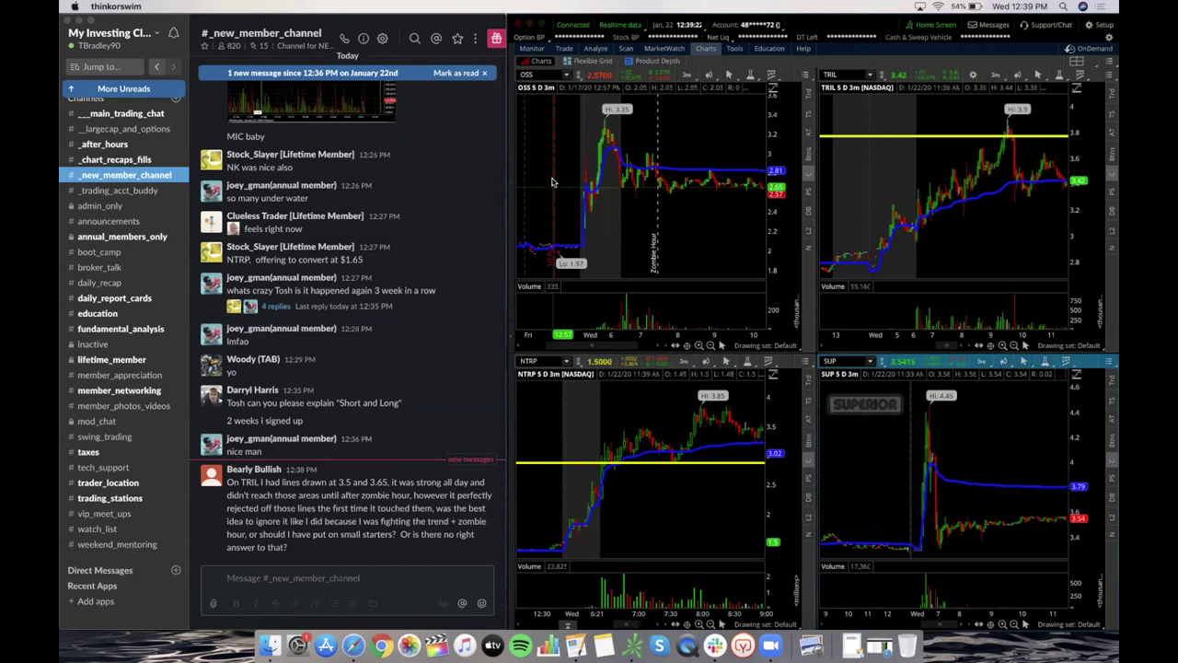
pyautogui.scroll(-3, 553, 182)
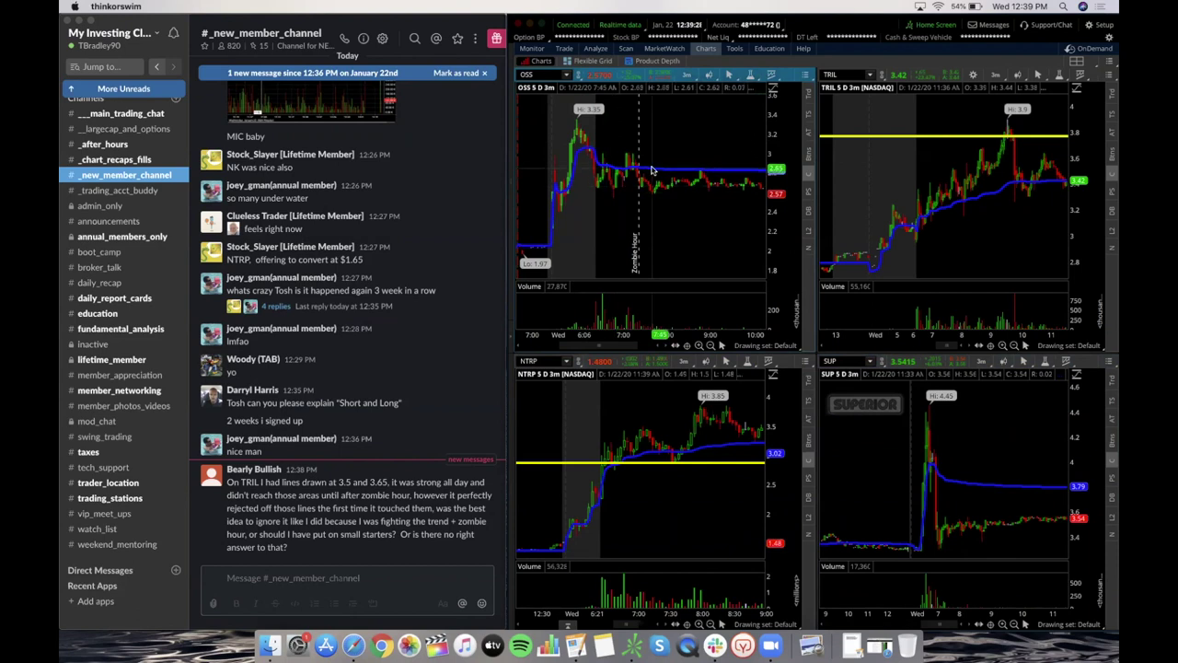
pyautogui.click(729, 77)
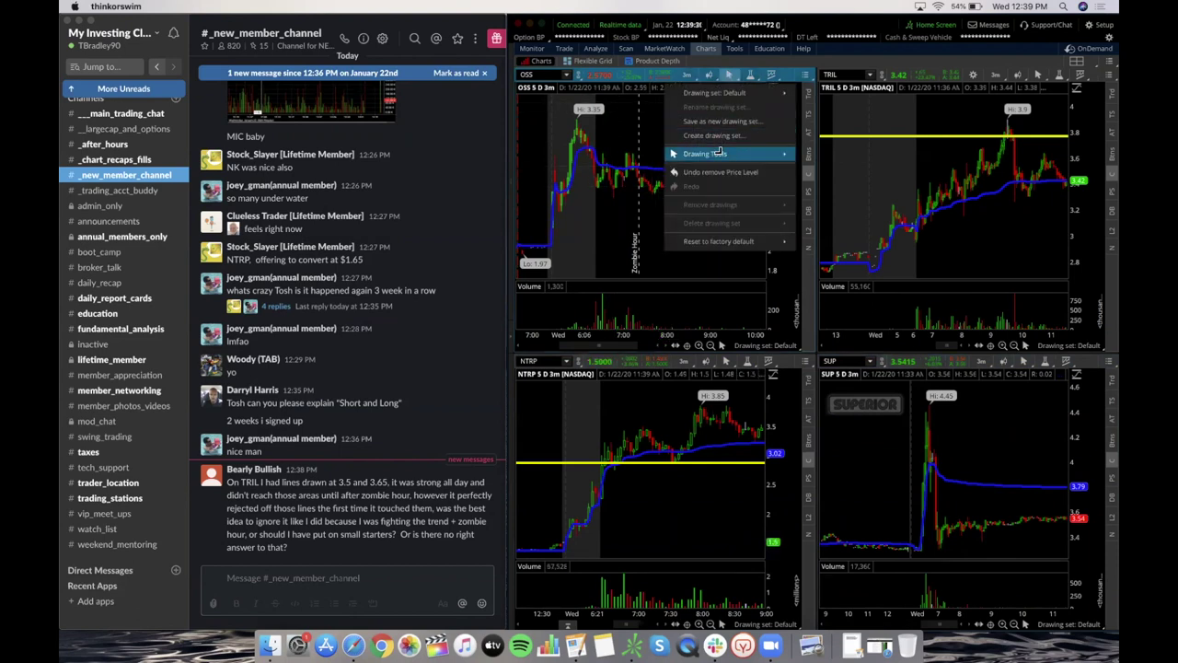
# Step: Restore OSS's removed price line near 3.26 and lower TRIL's upper price line toward 3.5
pyautogui.click(824, 176)
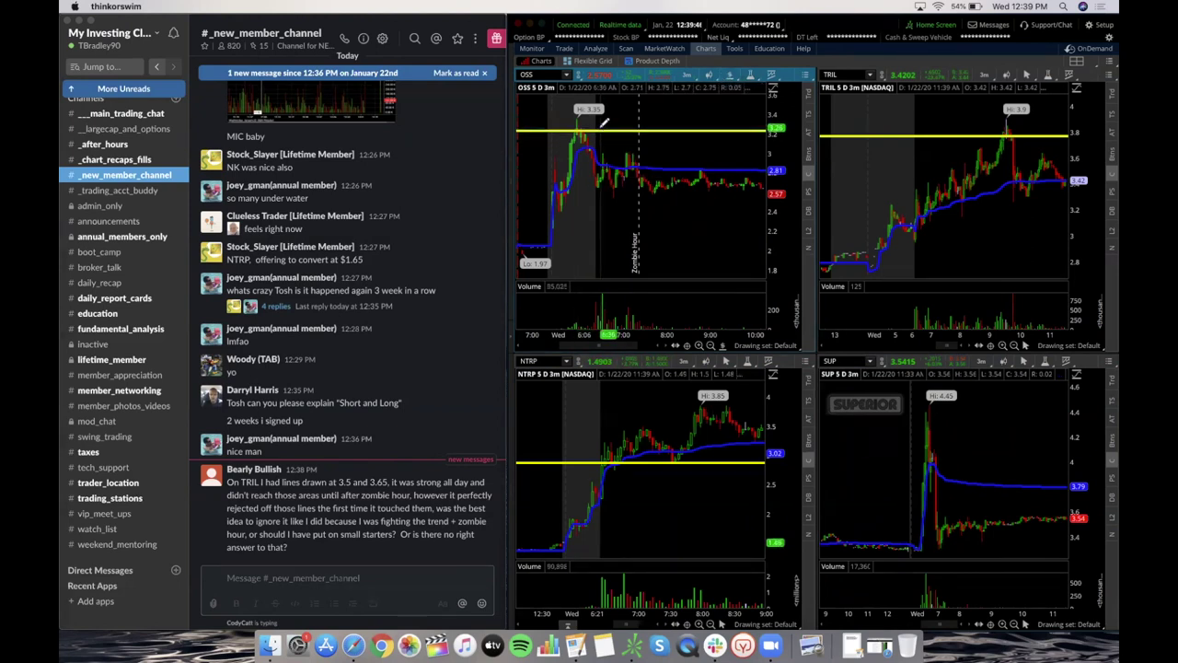
pyautogui.rightClick(751, 119)
pyautogui.click(824, 163)
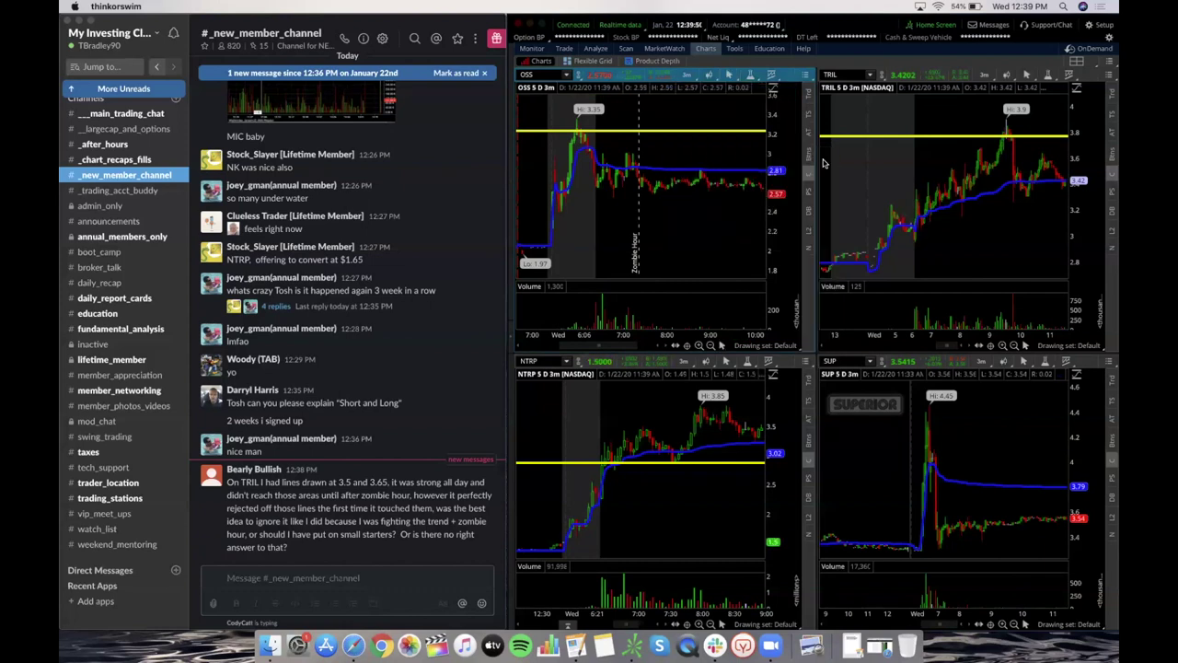
pyautogui.click(797, 455)
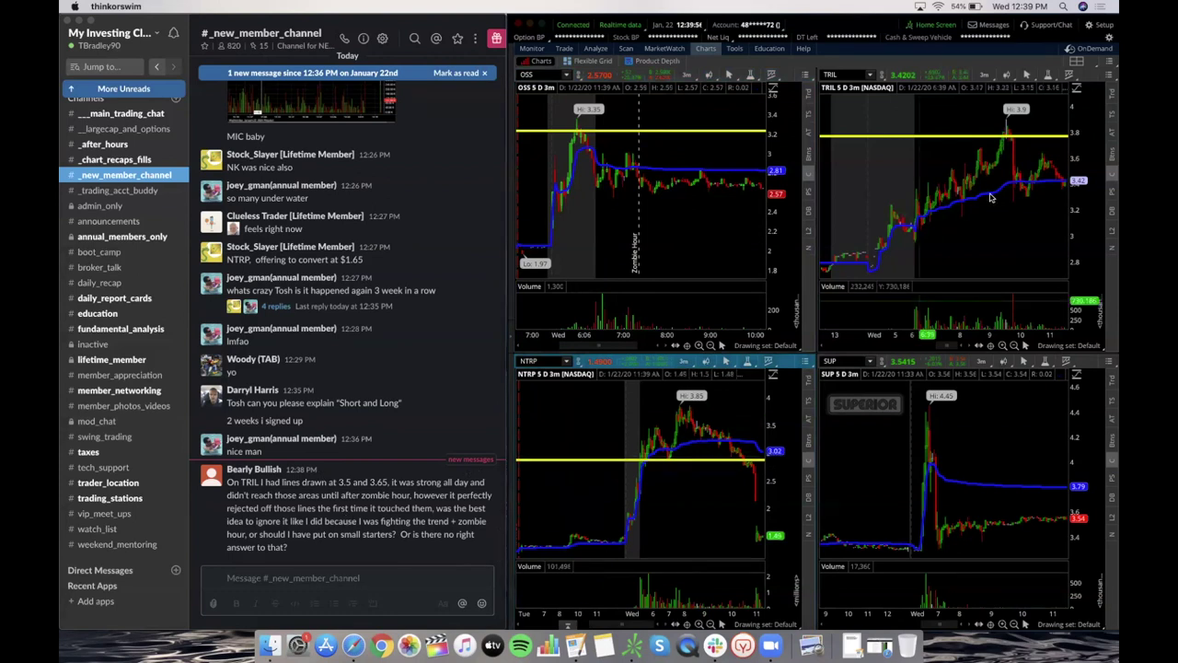
pyautogui.click(1012, 140)
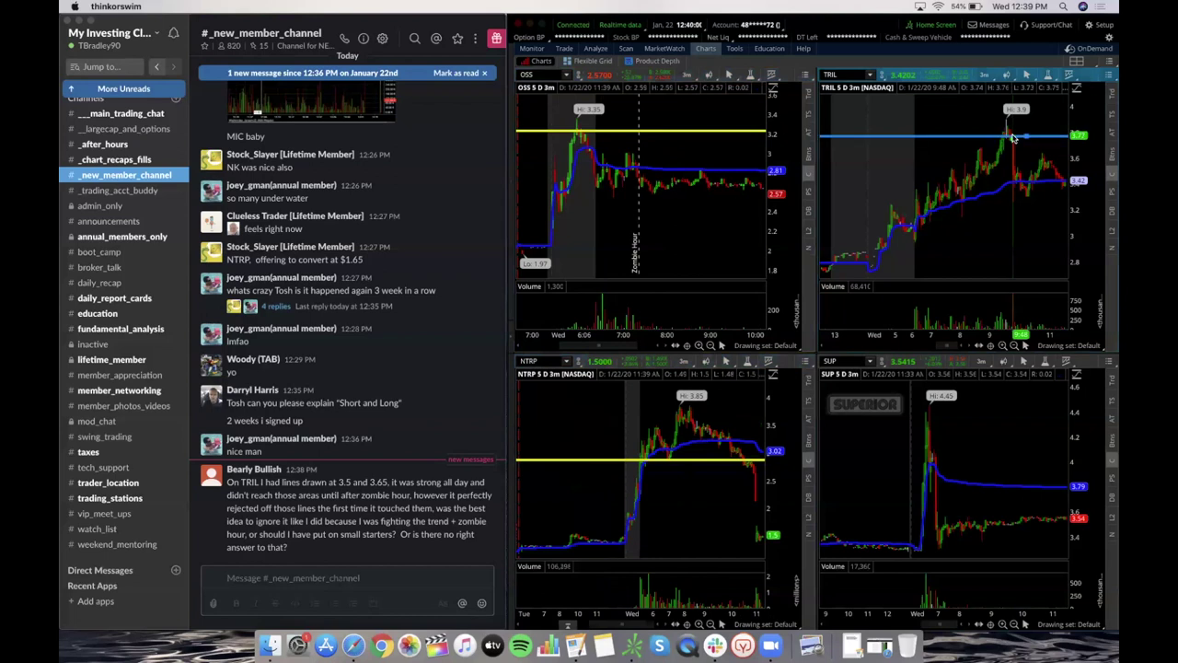
pyautogui.moveTo(1011, 137); pyautogui.dragTo(1033, 150)
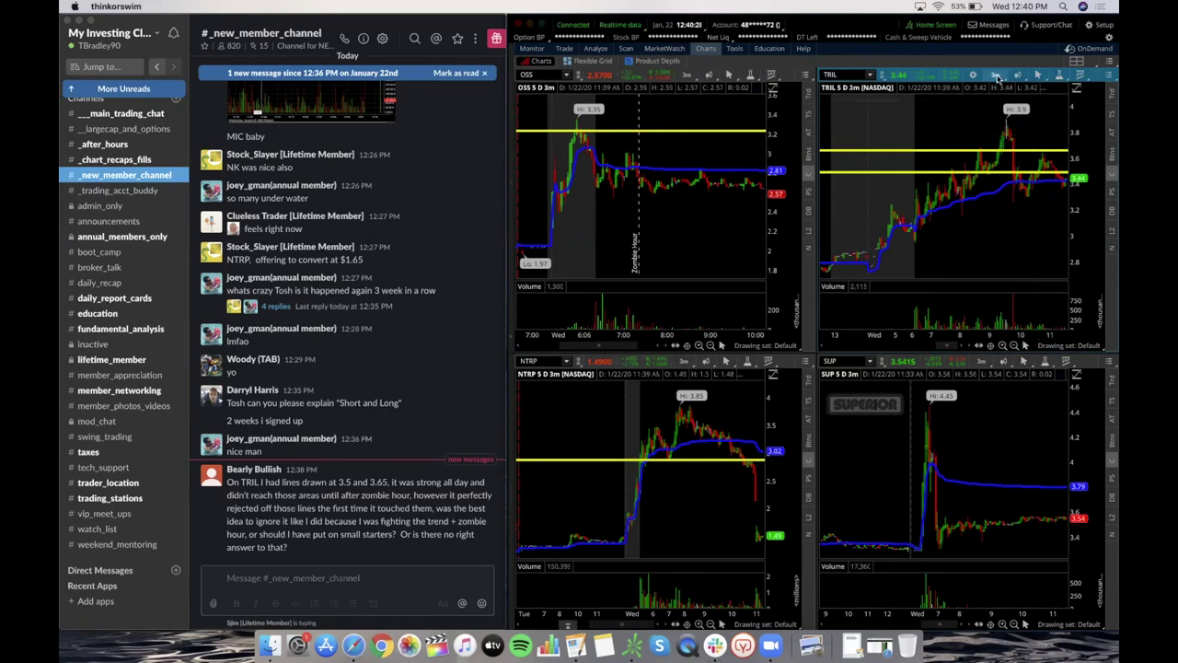
pyautogui.click(995, 75)
# Step: Switch TRIL to a 5 Y : 1D chart and zoom into the last few months' run-up
pyautogui.click(991, 153)
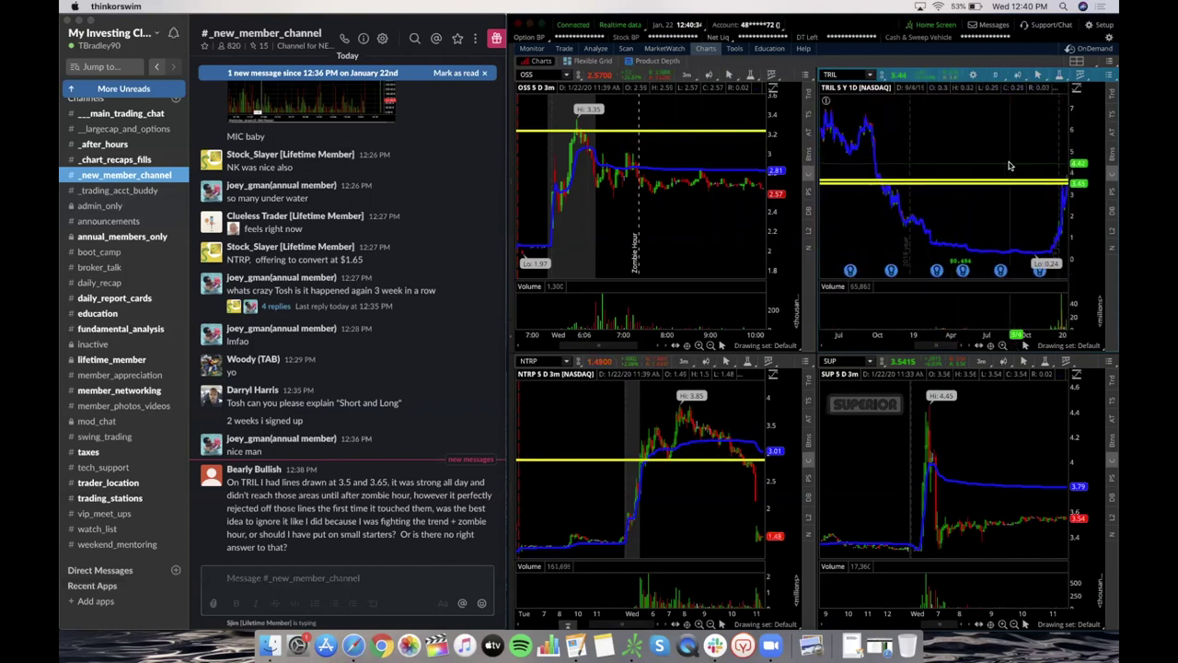
pyautogui.scroll(5, 1013, 175)
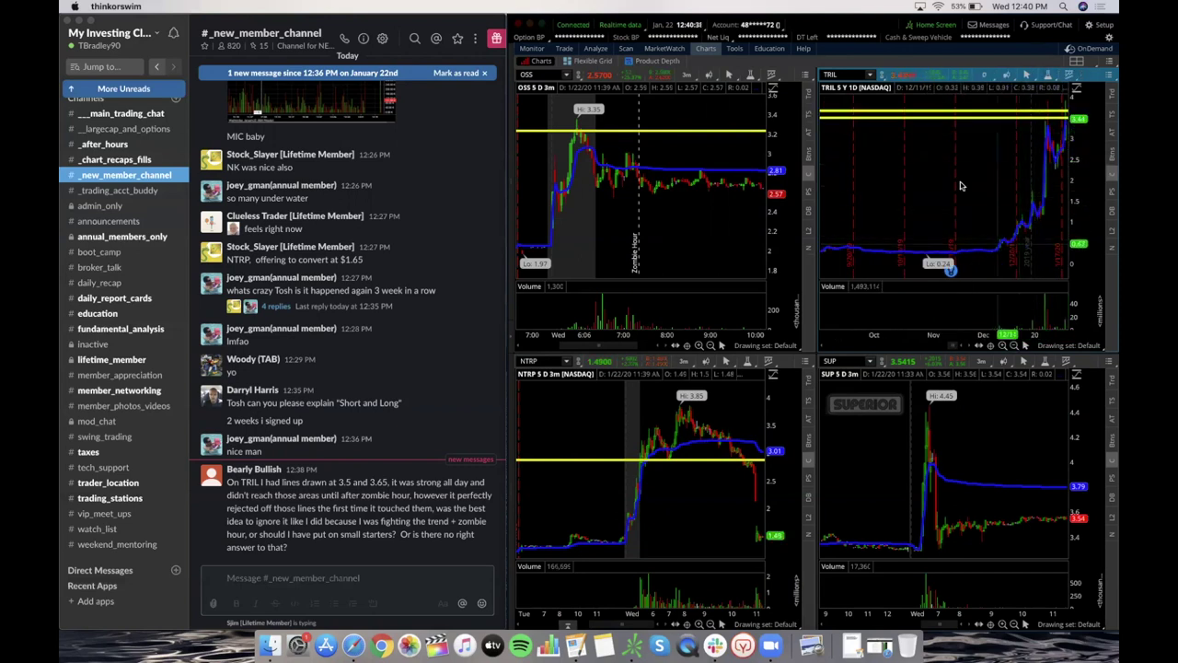
# Step: Zoom TRIL out, then flip NTRP to 5Y:1D and back to 5D:3m
pyautogui.scroll(-5, 962, 188)
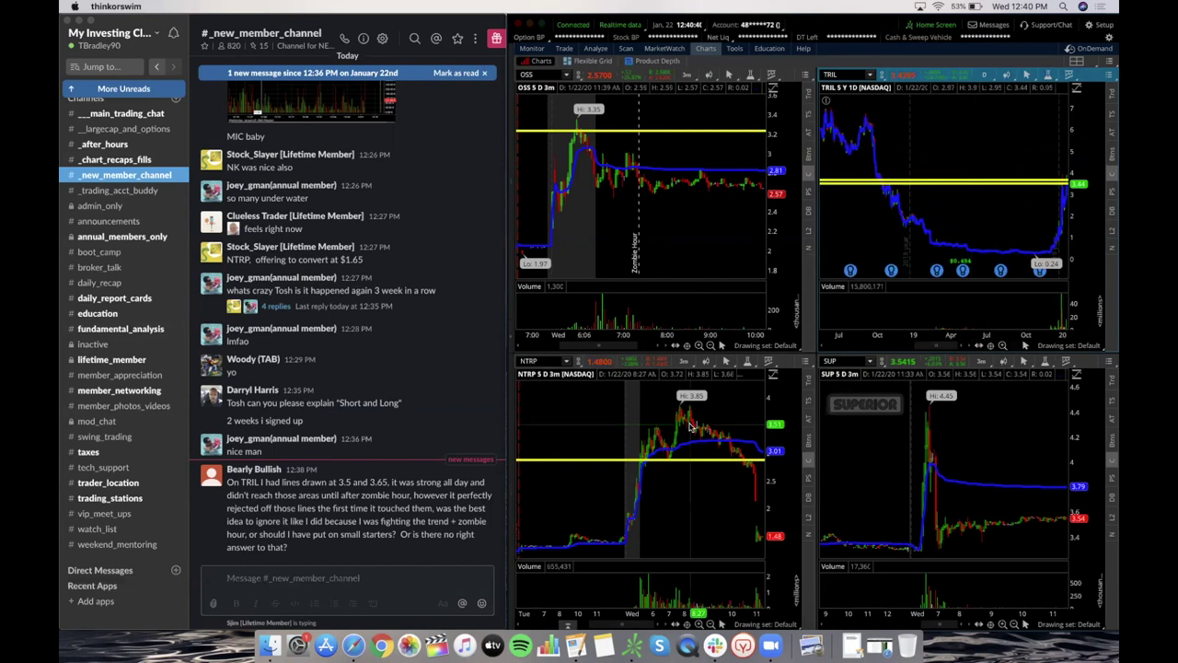
pyautogui.click(686, 365)
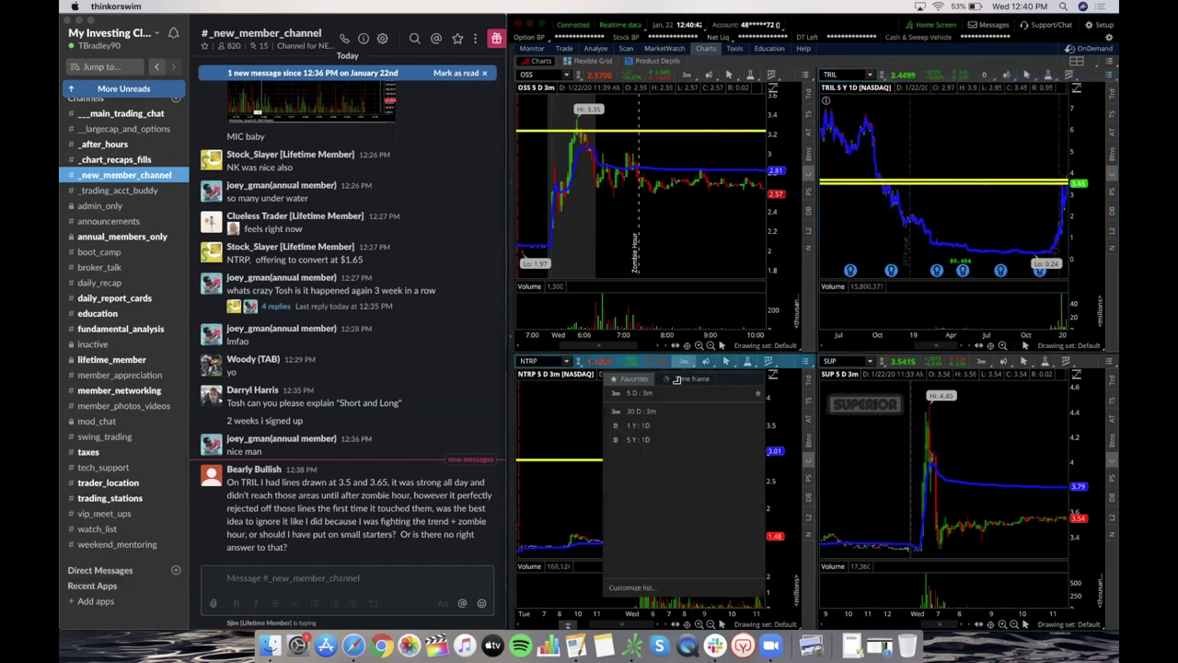
pyautogui.click(675, 424)
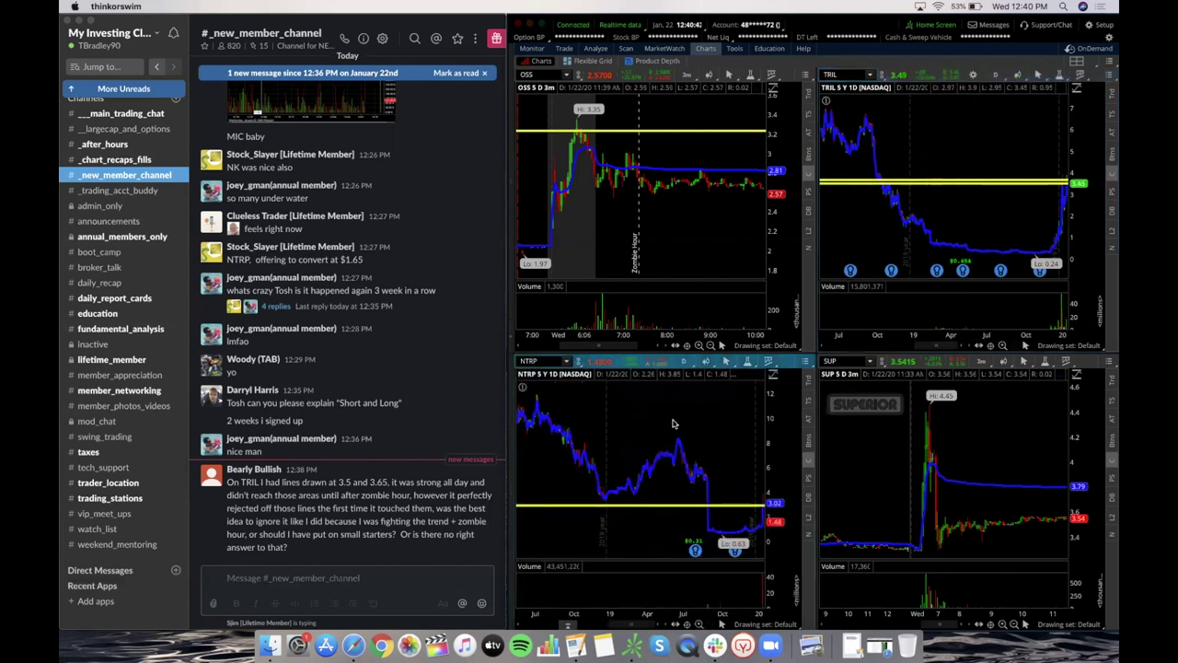
pyautogui.click(686, 364)
pyautogui.click(675, 412)
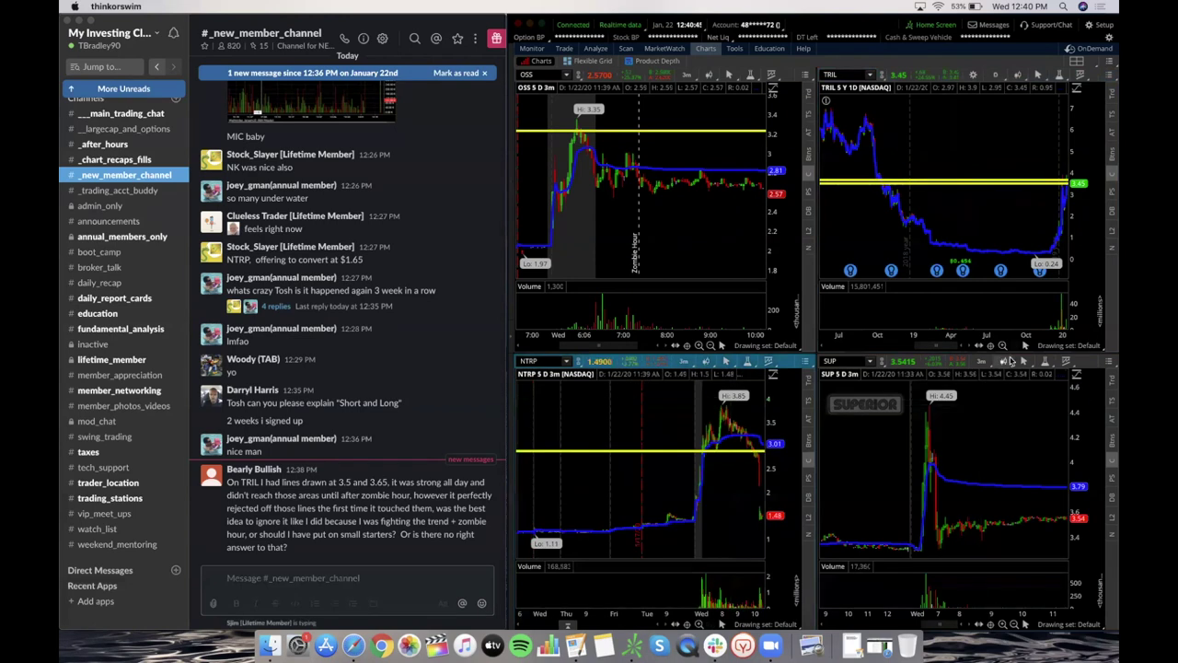
# Step: Reset SUP to 5-day 3-minute bars and detach the chart grid into its own window
pyautogui.click(980, 366)
pyautogui.click(969, 411)
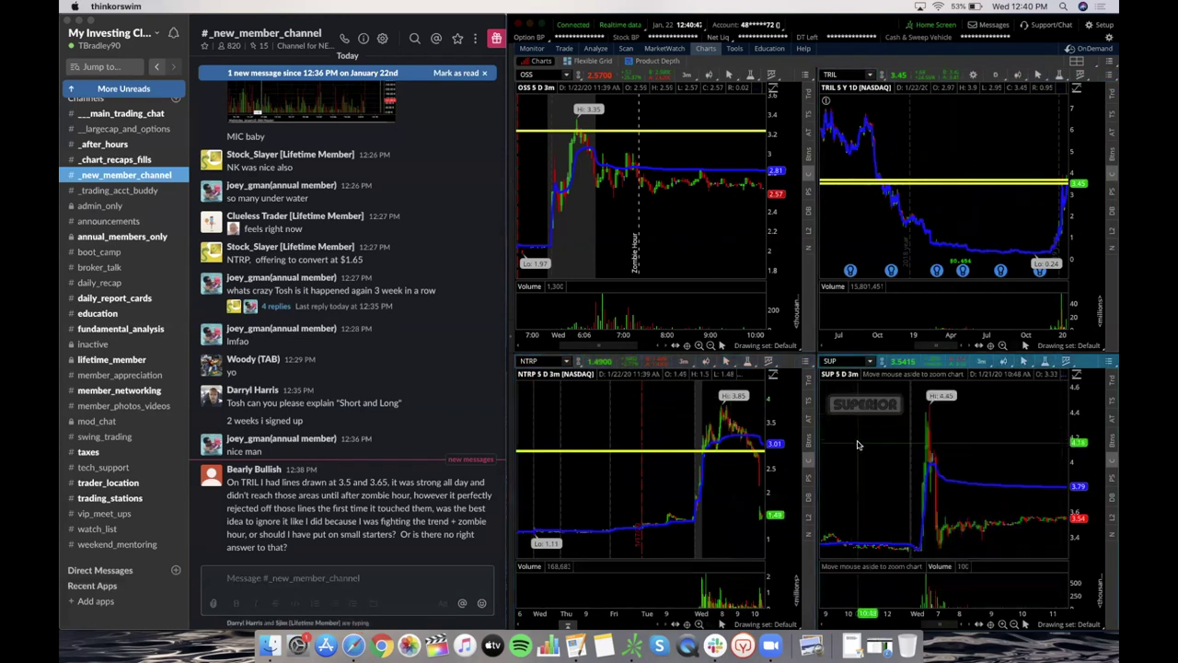
pyautogui.click(1105, 61)
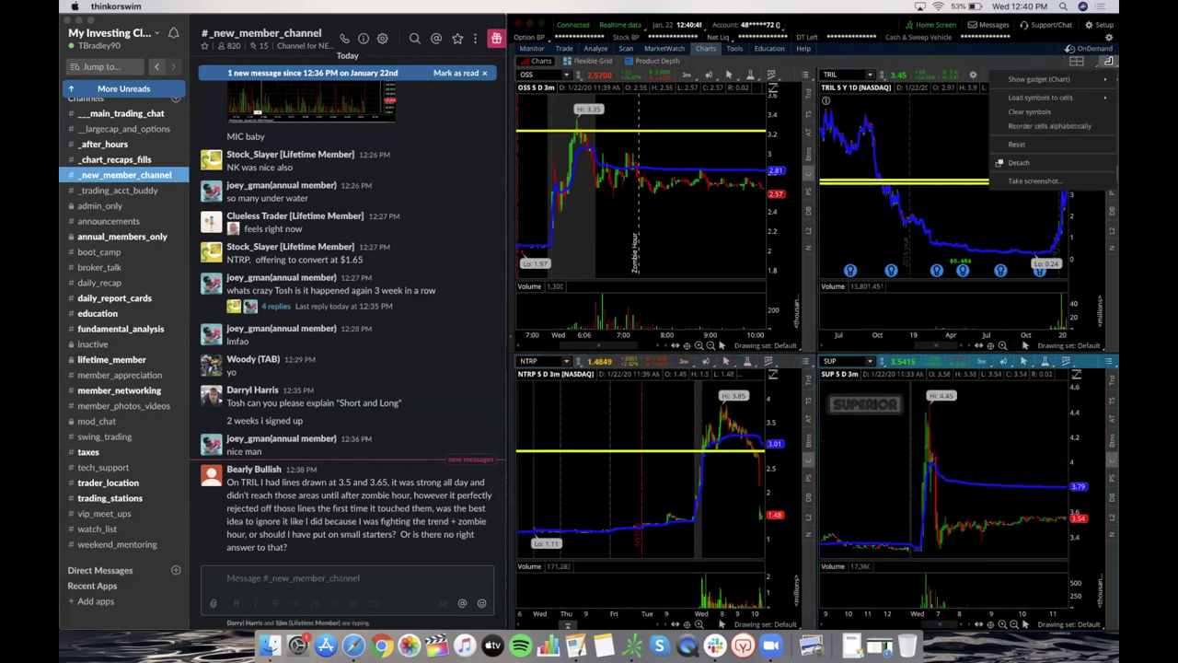
pyautogui.click(1032, 170)
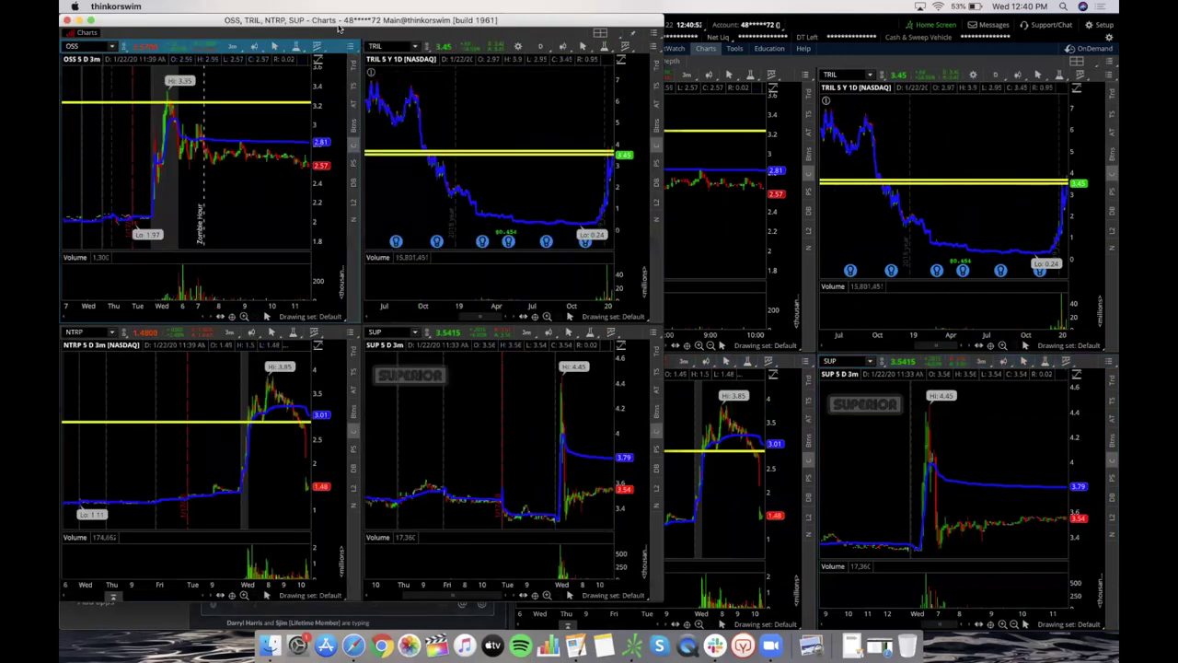
# Step: Make the detached window a single enlarged chart showing SUP on 5-year daily bars
pyautogui.moveTo(384, 24); pyautogui.dragTo(555, 129)
pyautogui.click(774, 138)
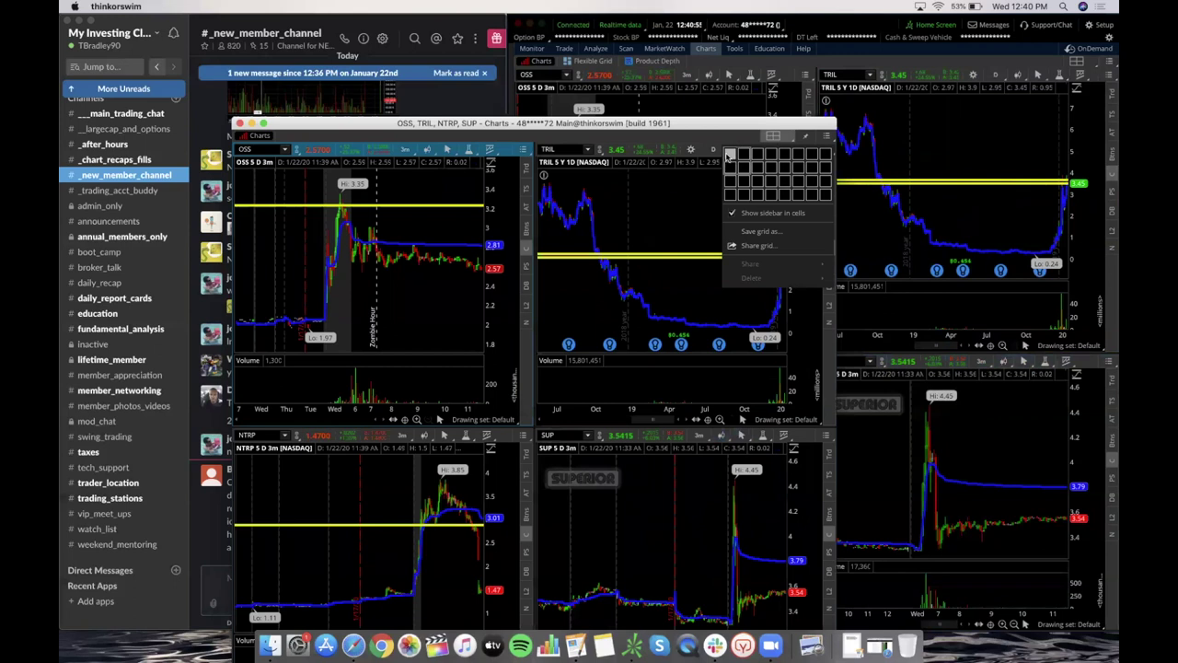
pyautogui.click(730, 155)
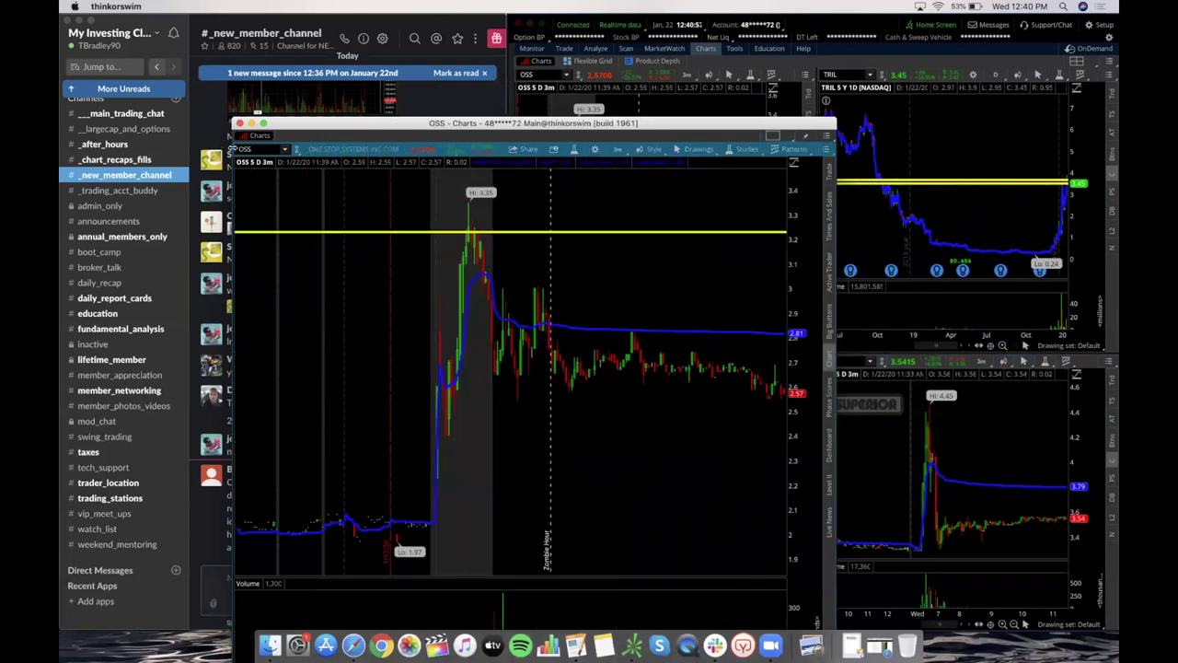
pyautogui.click(251, 152)
pyautogui.write('SUP')
pyautogui.press('Return')
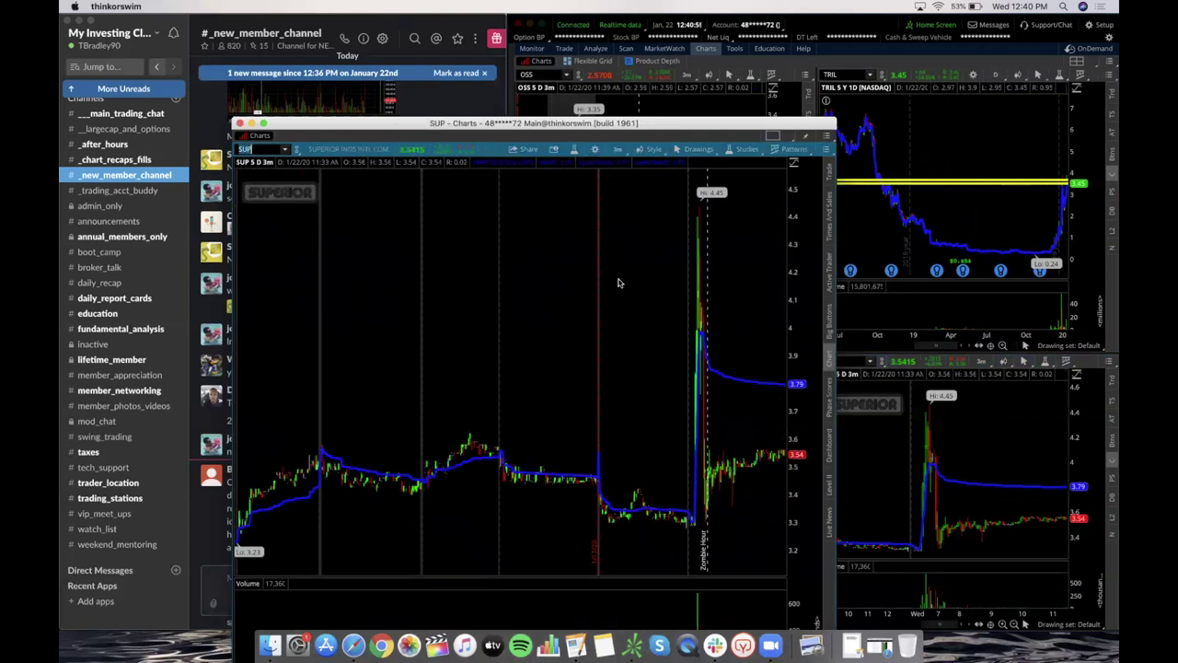
pyautogui.click(618, 150)
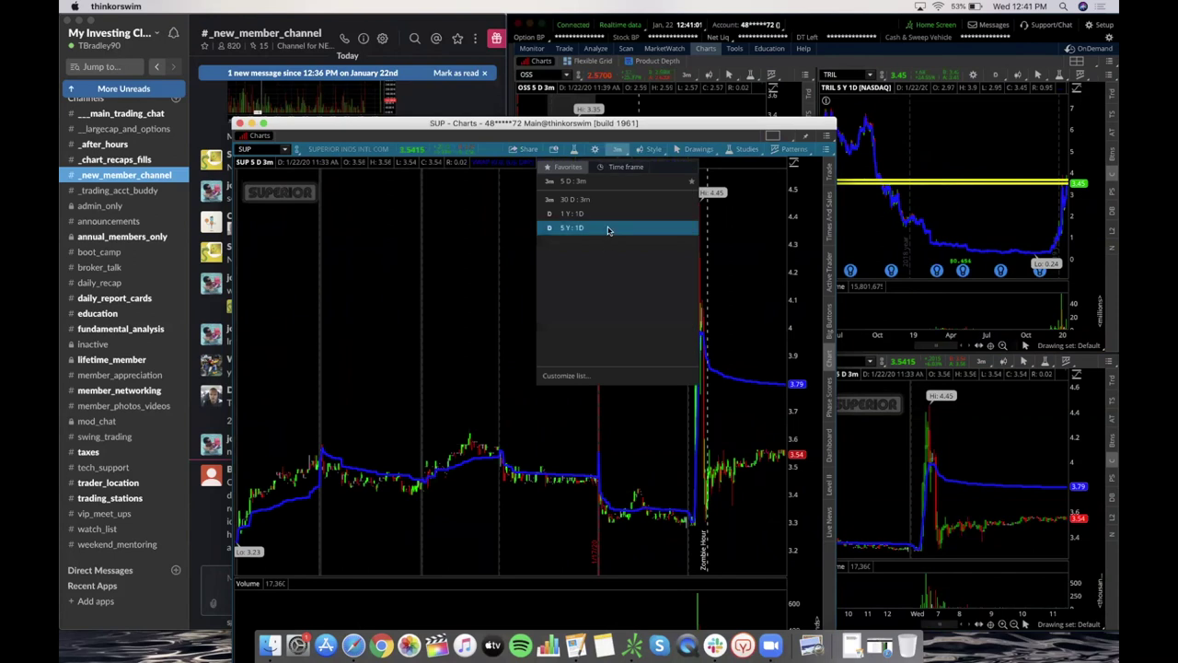
pyautogui.click(608, 228)
# Step: Reposition and widen the chart window, enlarge the price pane over volume, and load TRIL
pyautogui.moveTo(590, 121); pyautogui.dragTo(494, 41)
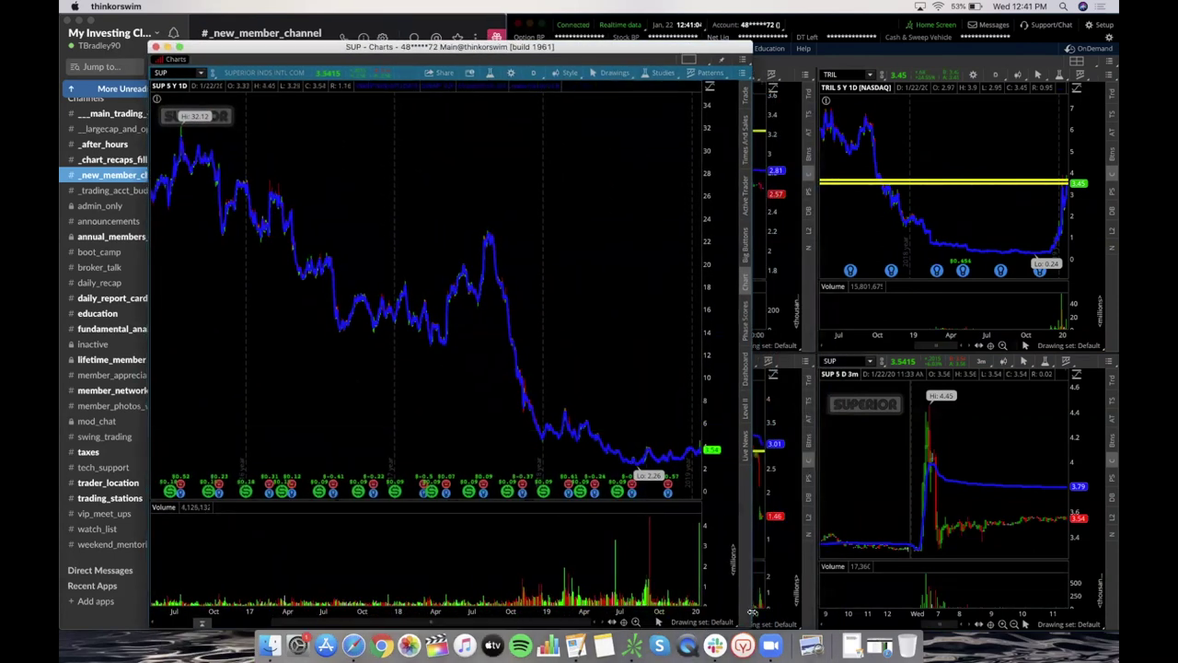
pyautogui.moveTo(751, 611); pyautogui.dragTo(1013, 613)
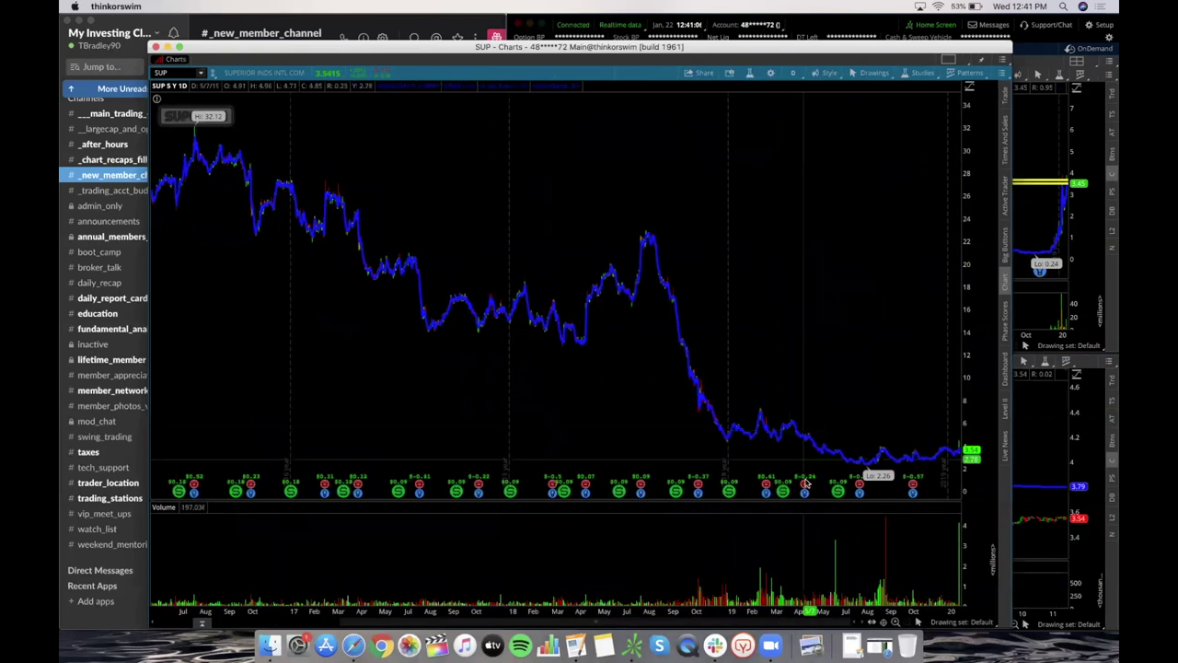
pyautogui.moveTo(806, 501); pyautogui.dragTo(807, 627)
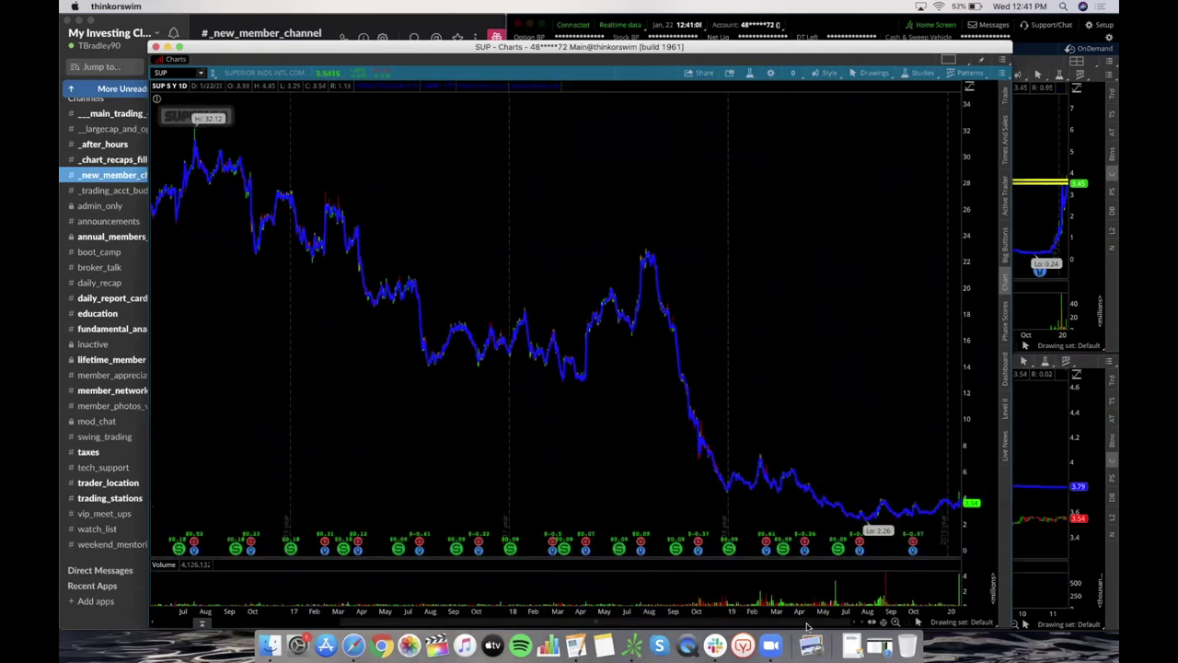
pyautogui.scroll(3, 629, 226)
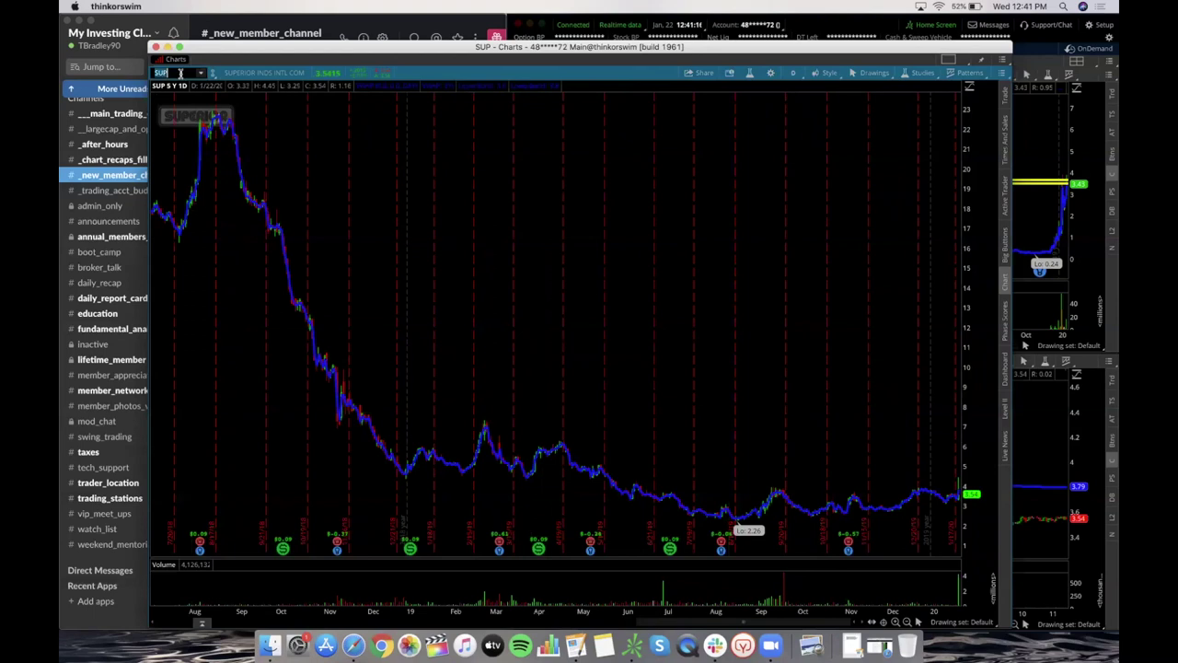
pyautogui.press('Return')
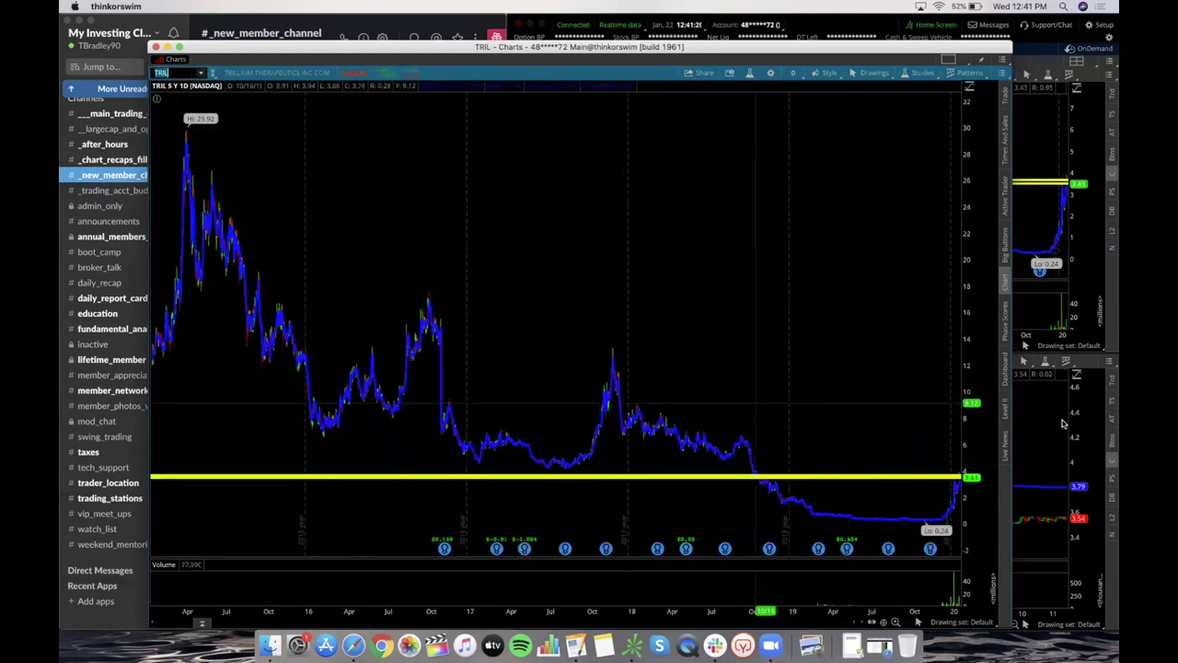
# Step: Zoom the TRIL chart to span roughly April through January
pyautogui.scroll(5, 774, 412)
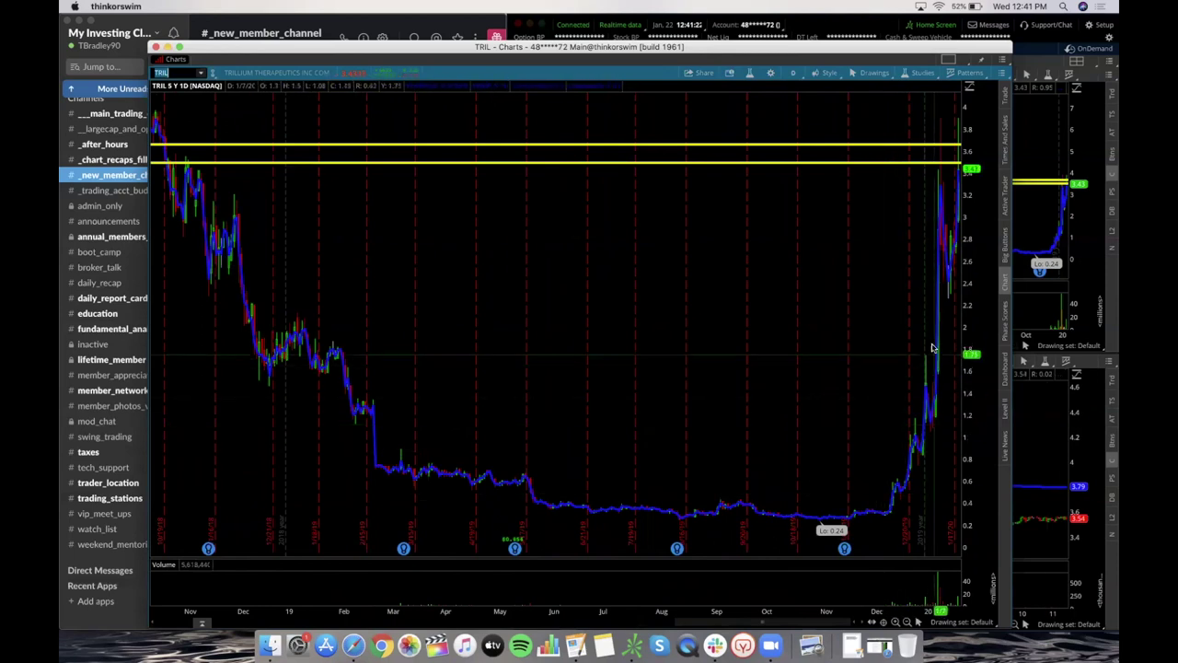
pyautogui.scroll(5, 824, 476)
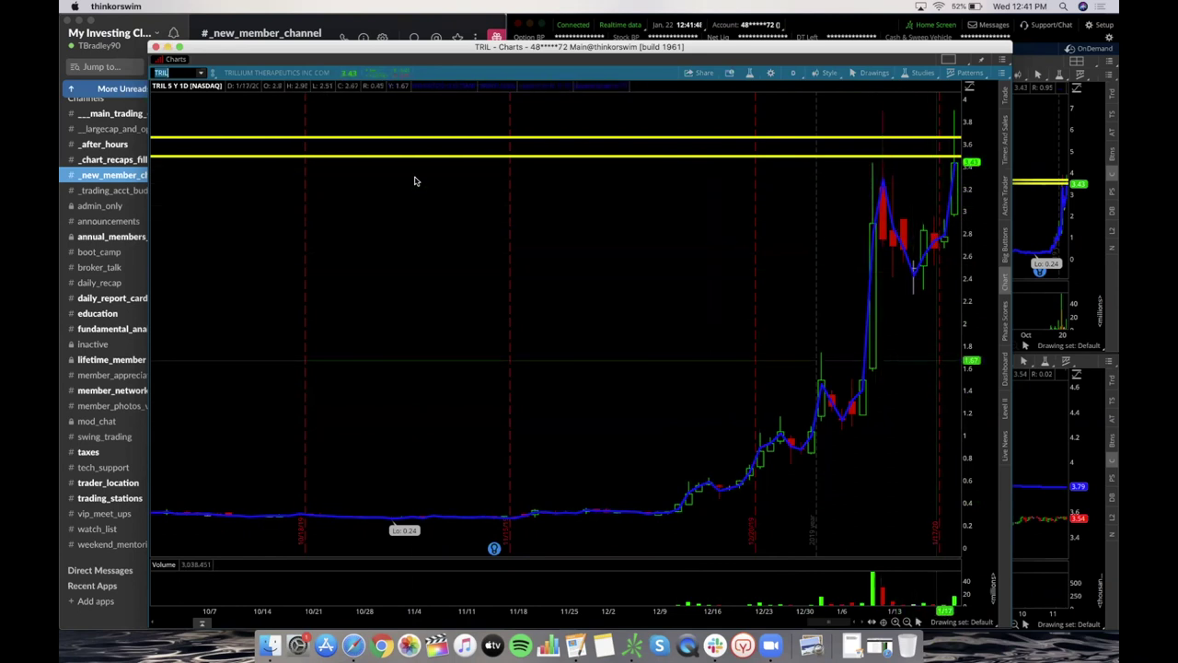
pyautogui.click(793, 71)
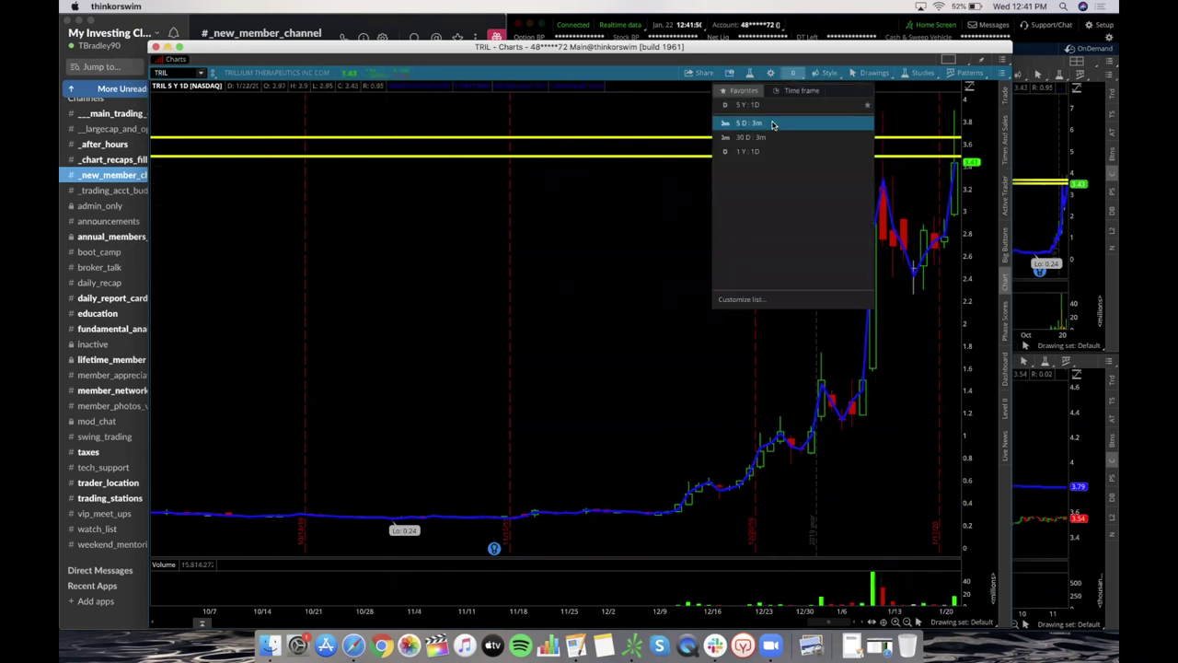
pyautogui.click(888, 136)
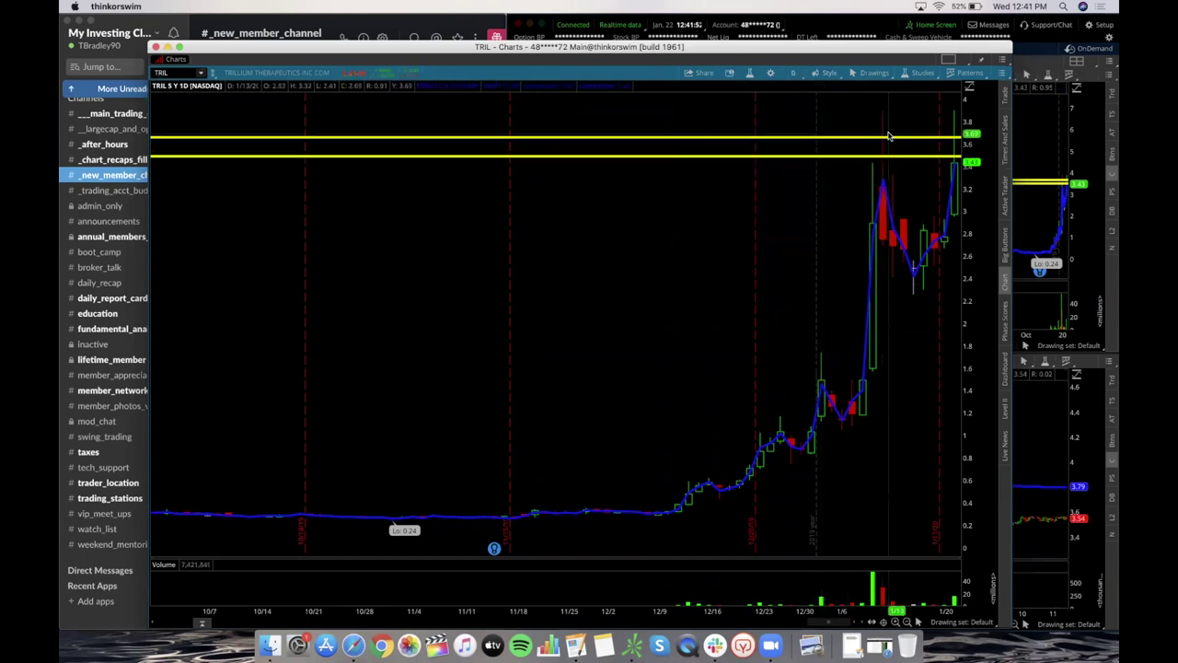
pyautogui.scroll(-5, 781, 291)
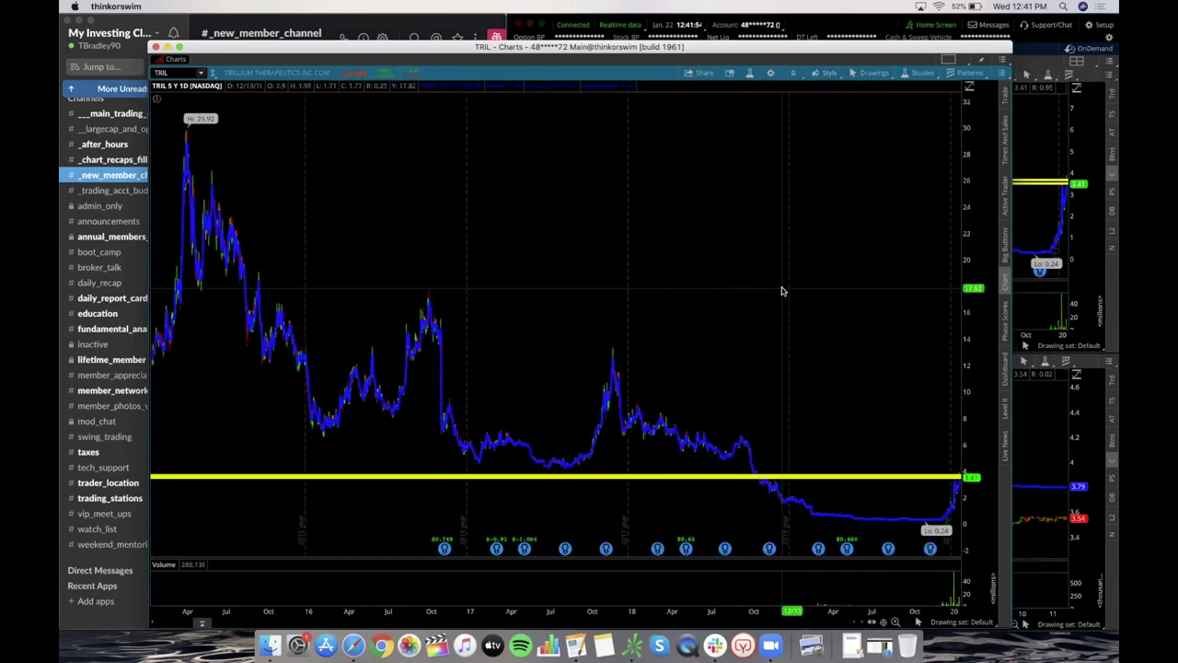
pyautogui.moveTo(665, 310); pyautogui.dragTo(976, 405)
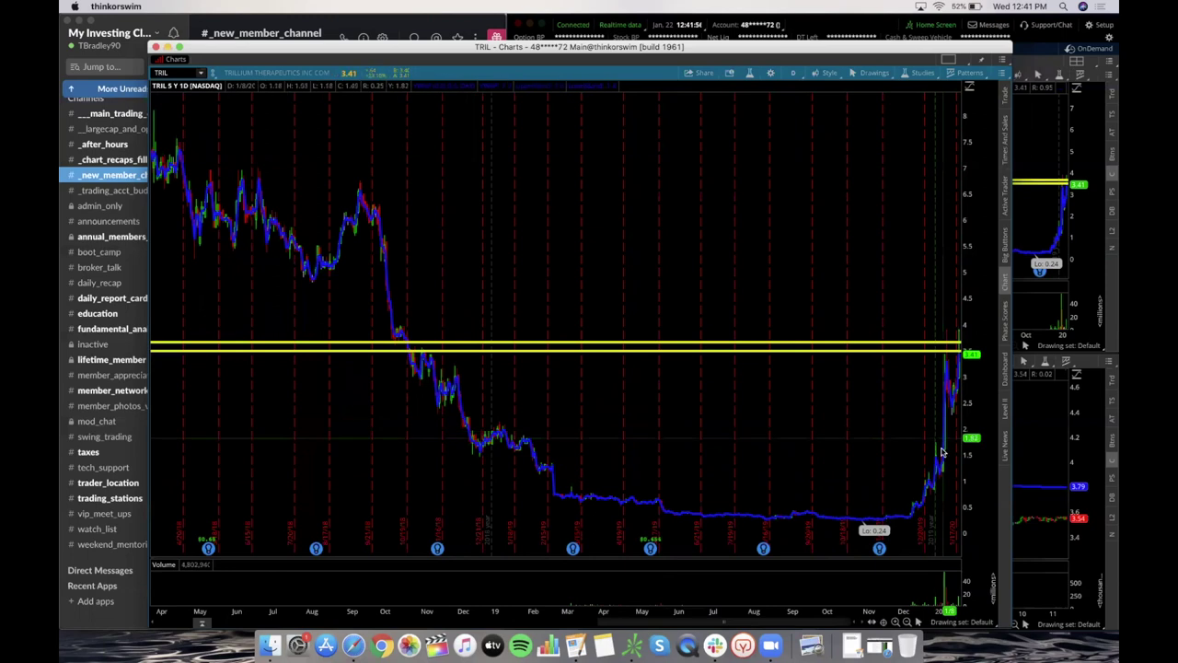
# Step: Raise the upper yellow price-level line to about 4.0
pyautogui.click(912, 345)
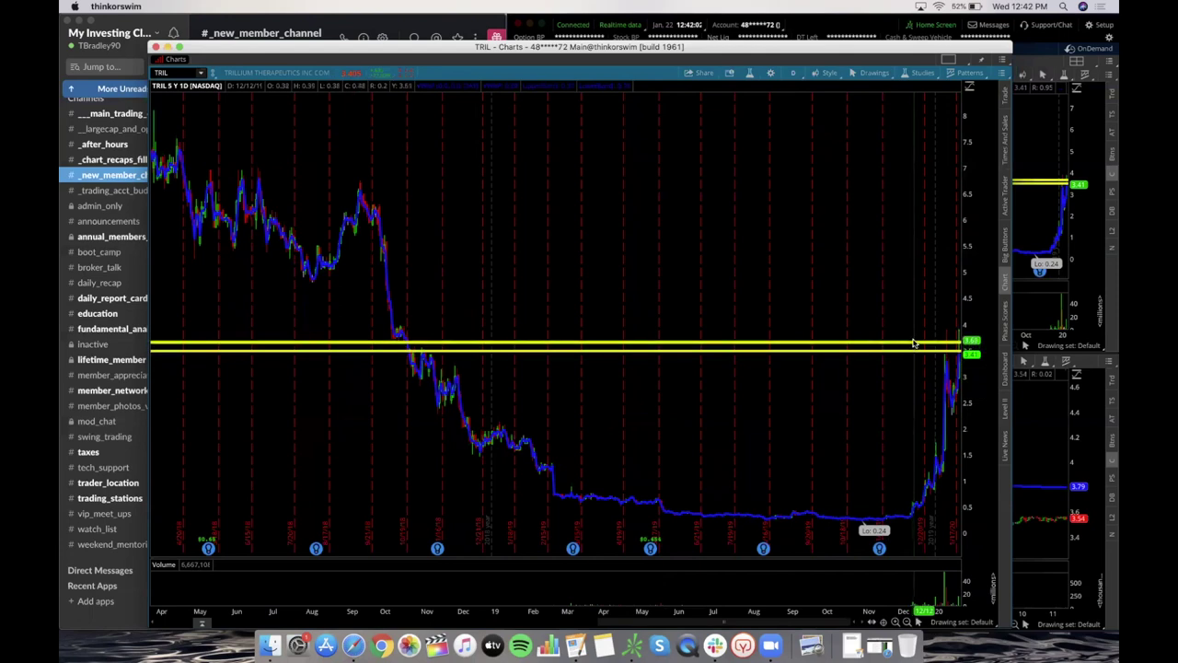
pyautogui.moveTo(912, 340); pyautogui.dragTo(919, 324)
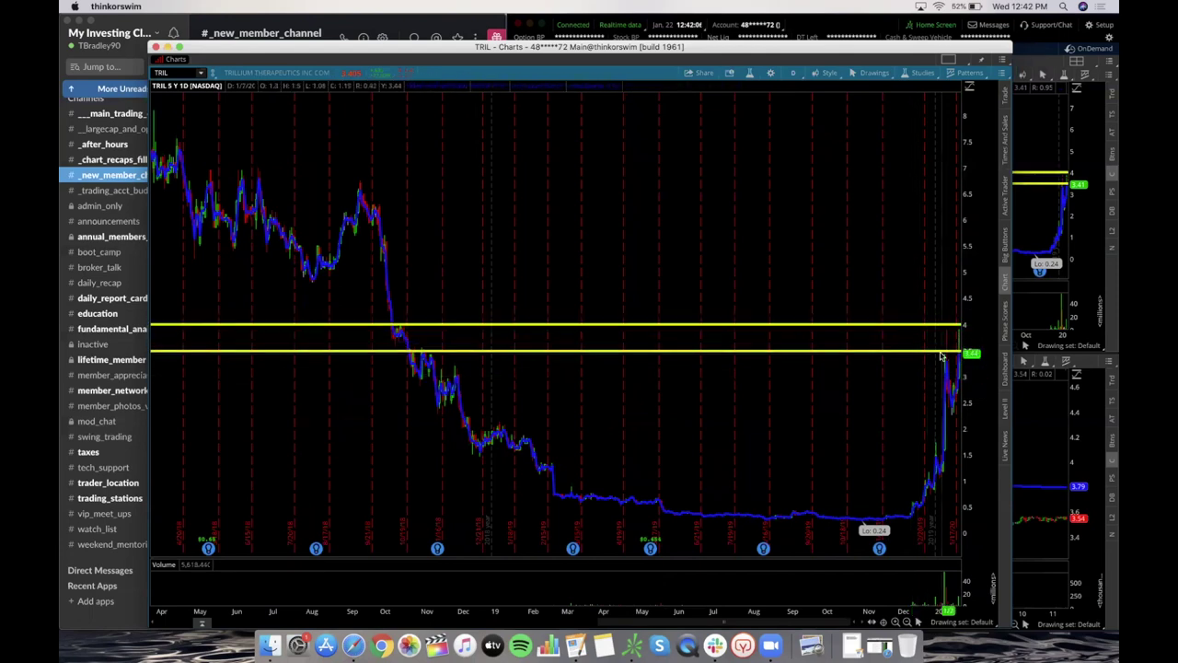
pyautogui.rightClick(942, 355)
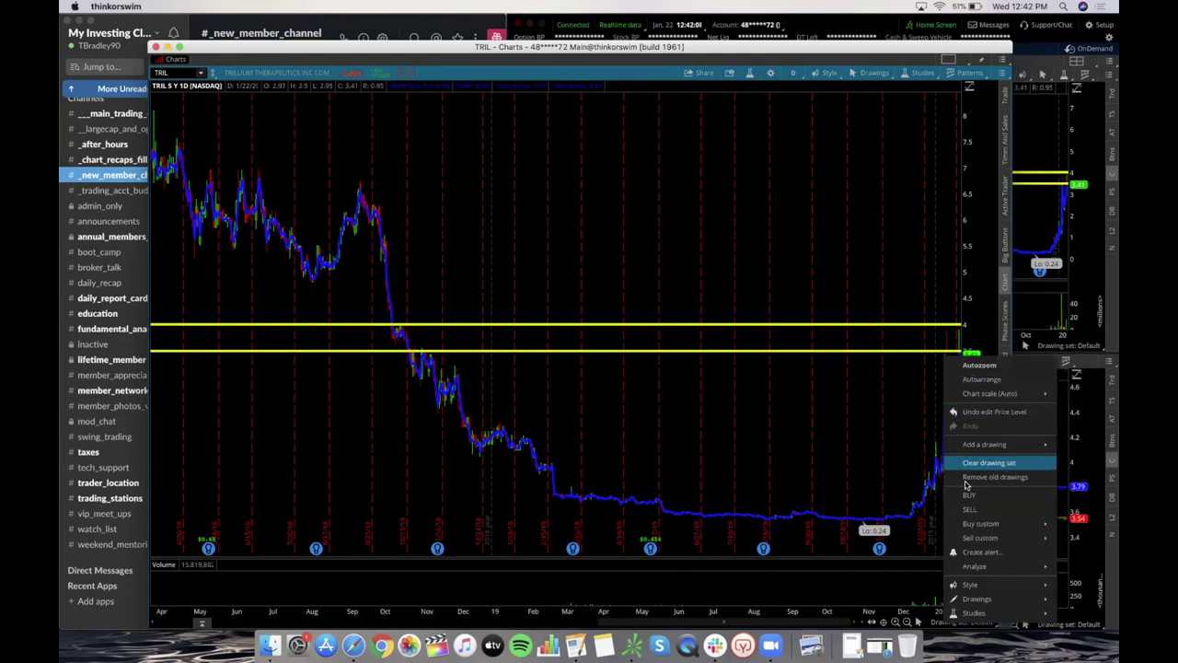
# Step: Delete the lower price-level line and remove all studies from the TRIL chart
pyautogui.click(921, 356)
pyautogui.rightClick(921, 353)
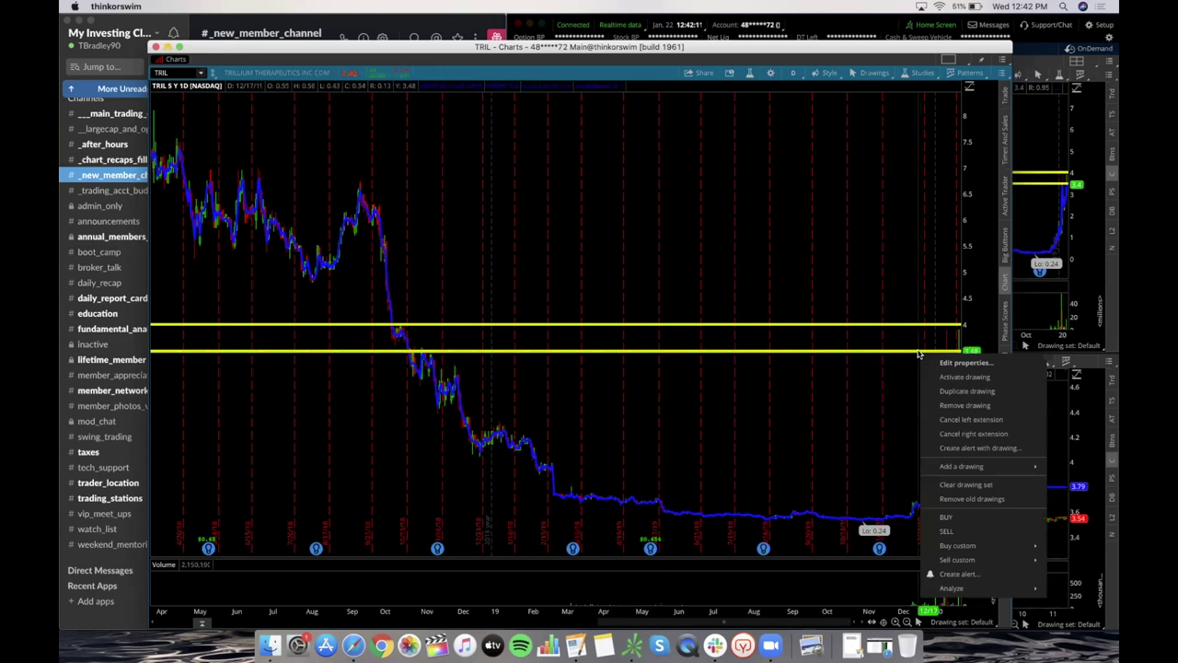
pyautogui.click(945, 405)
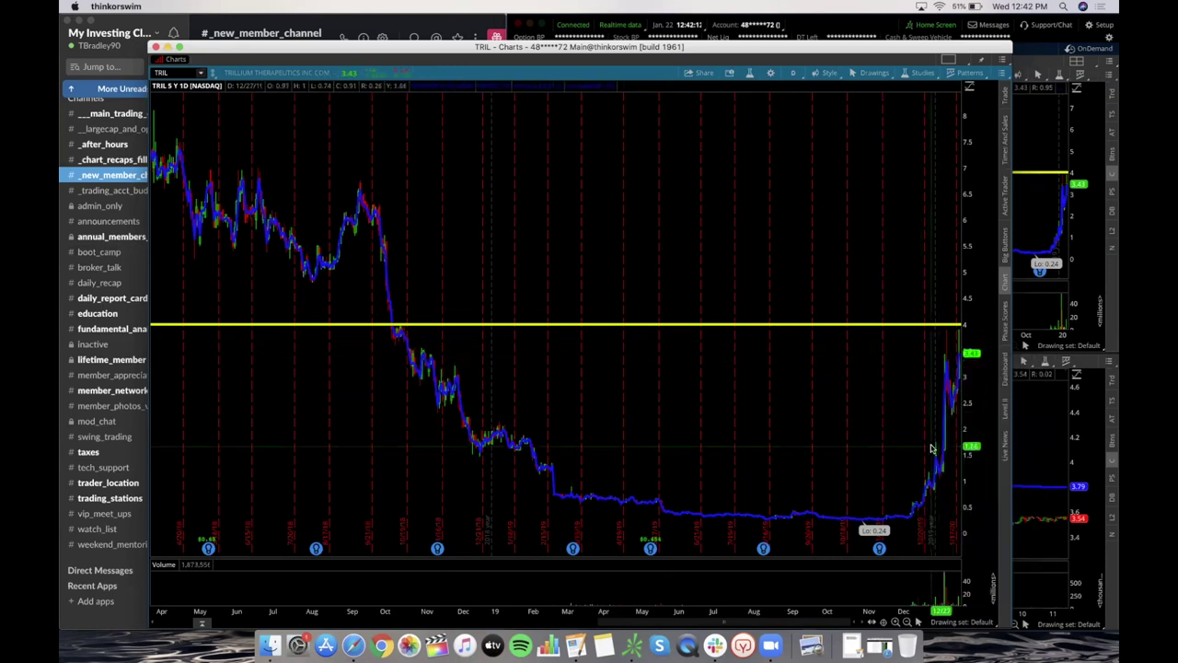
pyautogui.click(921, 73)
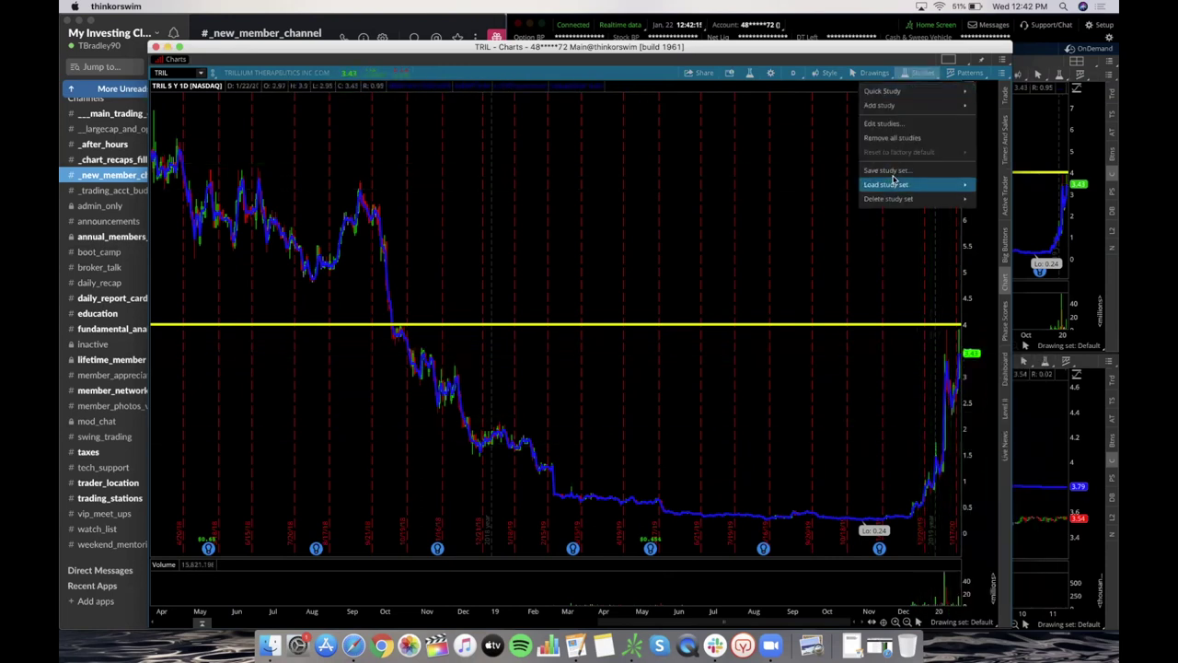
pyautogui.click(893, 140)
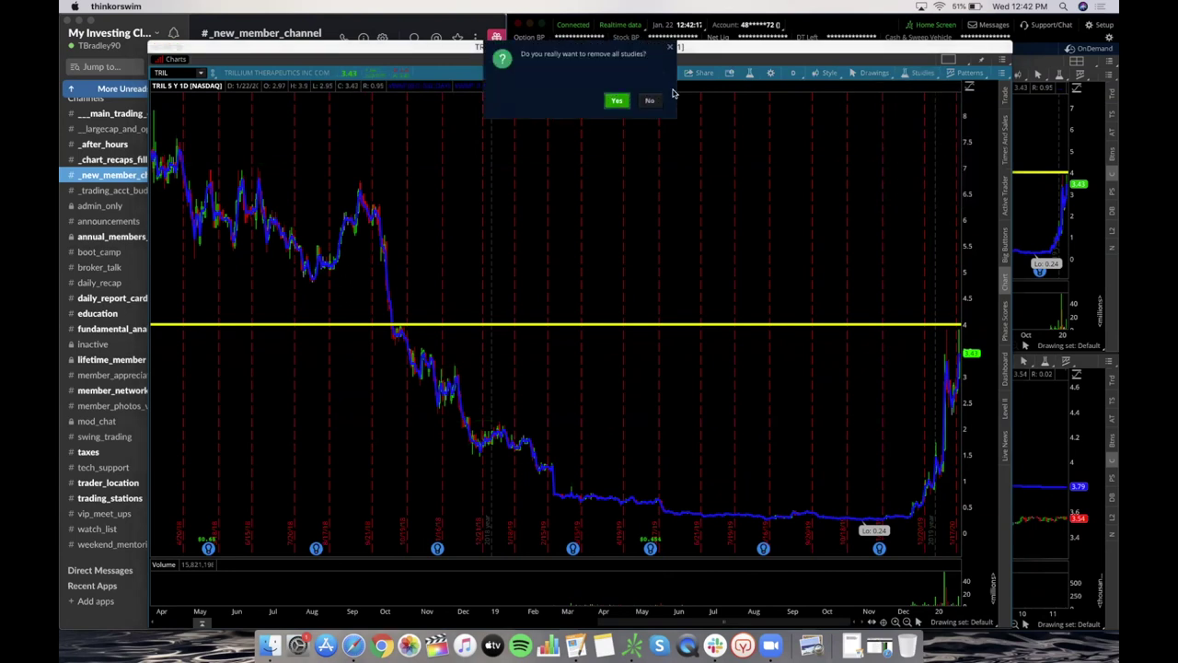
pyautogui.click(616, 74)
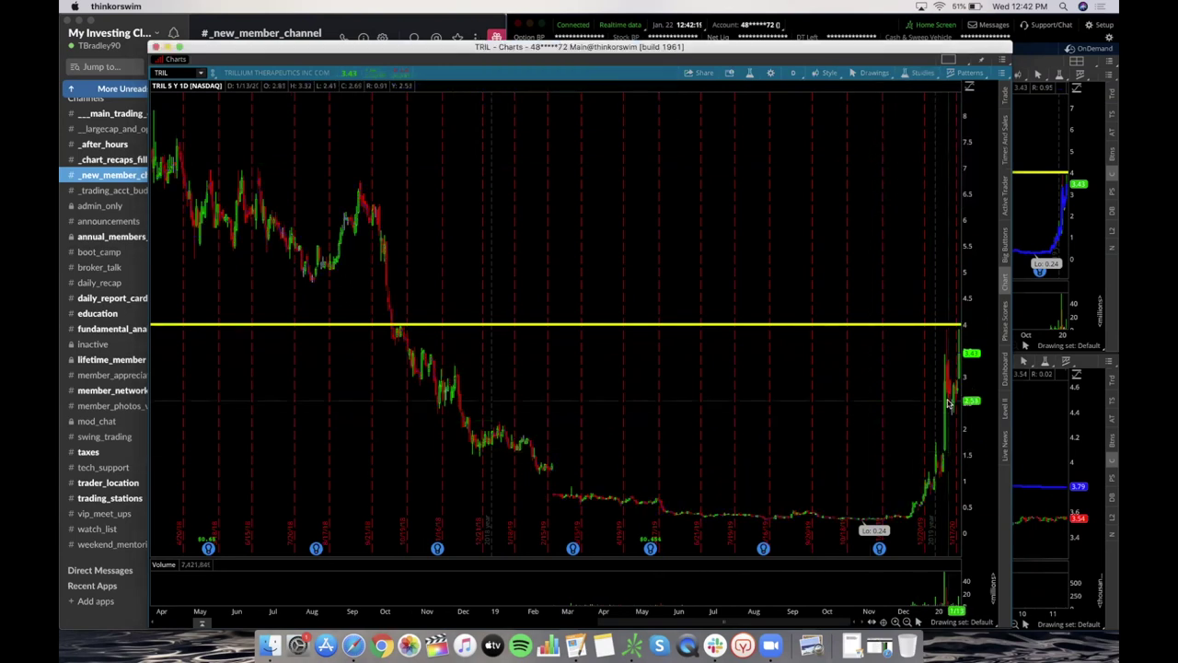
# Step: Place a second price line at about 4.8, above the 4.0 line
pyautogui.click(863, 325)
pyautogui.moveTo(864, 325); pyautogui.dragTo(870, 281)
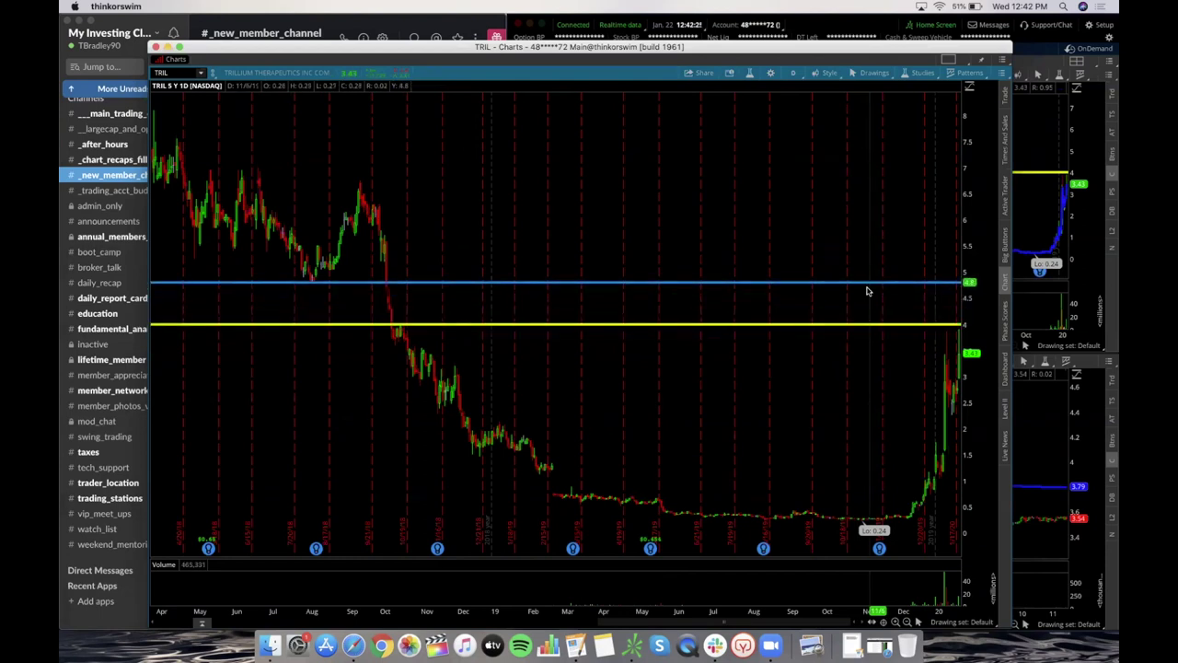
pyautogui.click(804, 220)
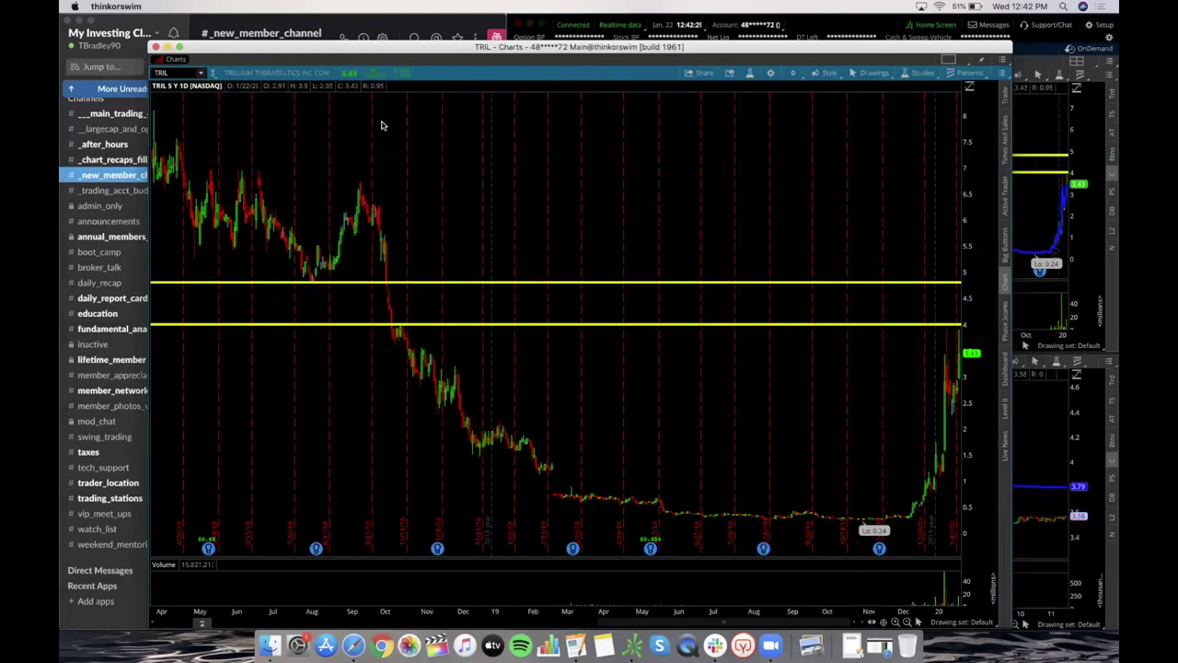
# Step: Switch TRIL to 5 D : 3m bars and zoom in
pyautogui.click(792, 73)
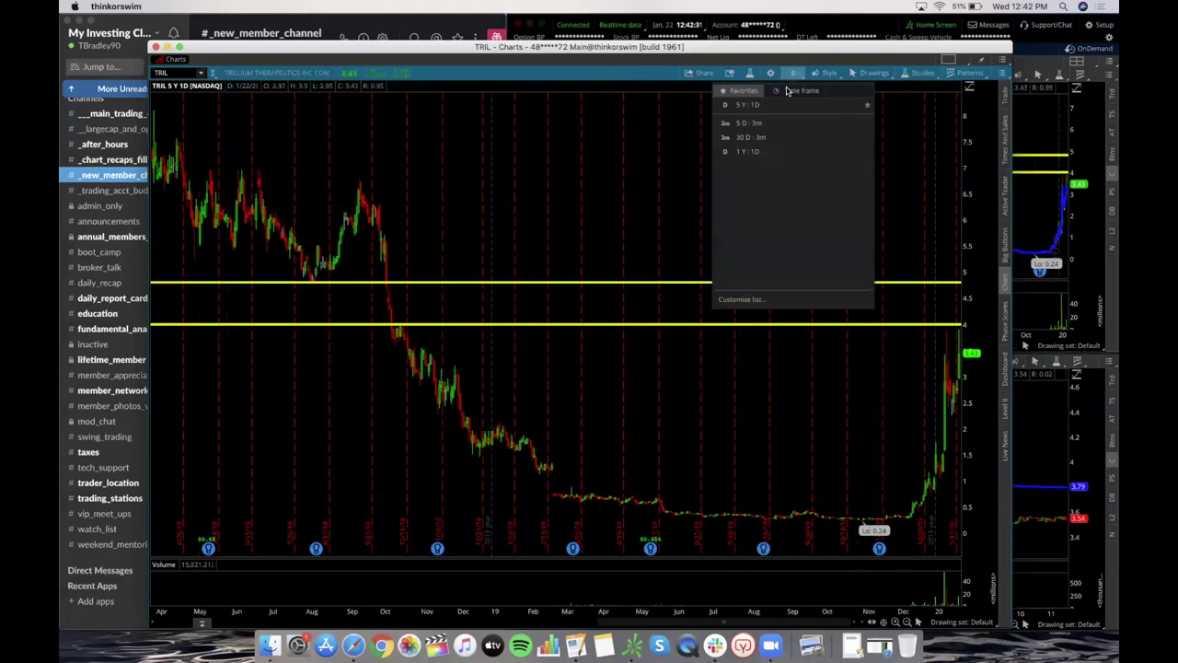
pyautogui.click(773, 123)
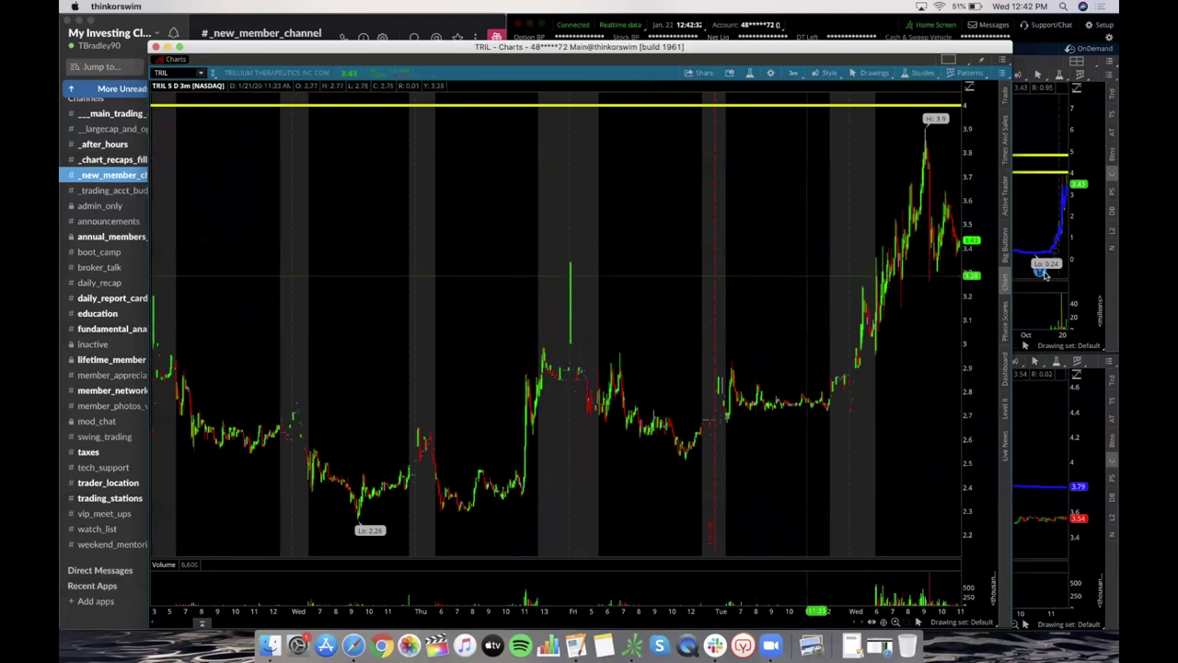
pyautogui.scroll(3, 761, 274)
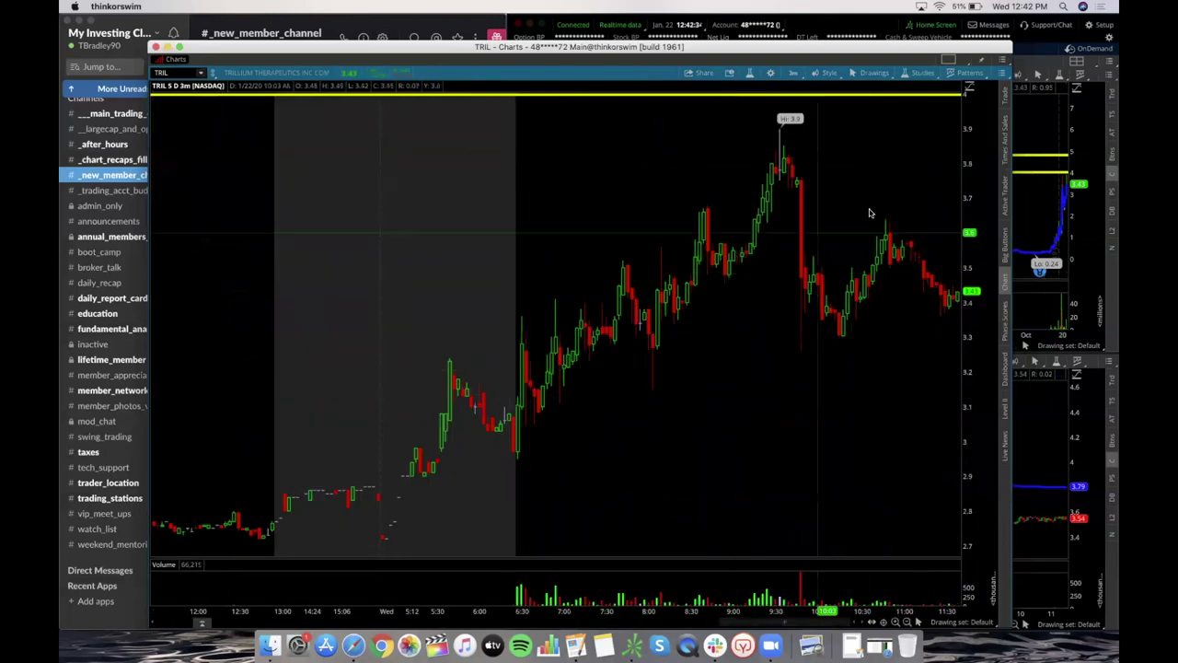
# Step: Load the saved VWAP study set onto the chart
pyautogui.click(908, 77)
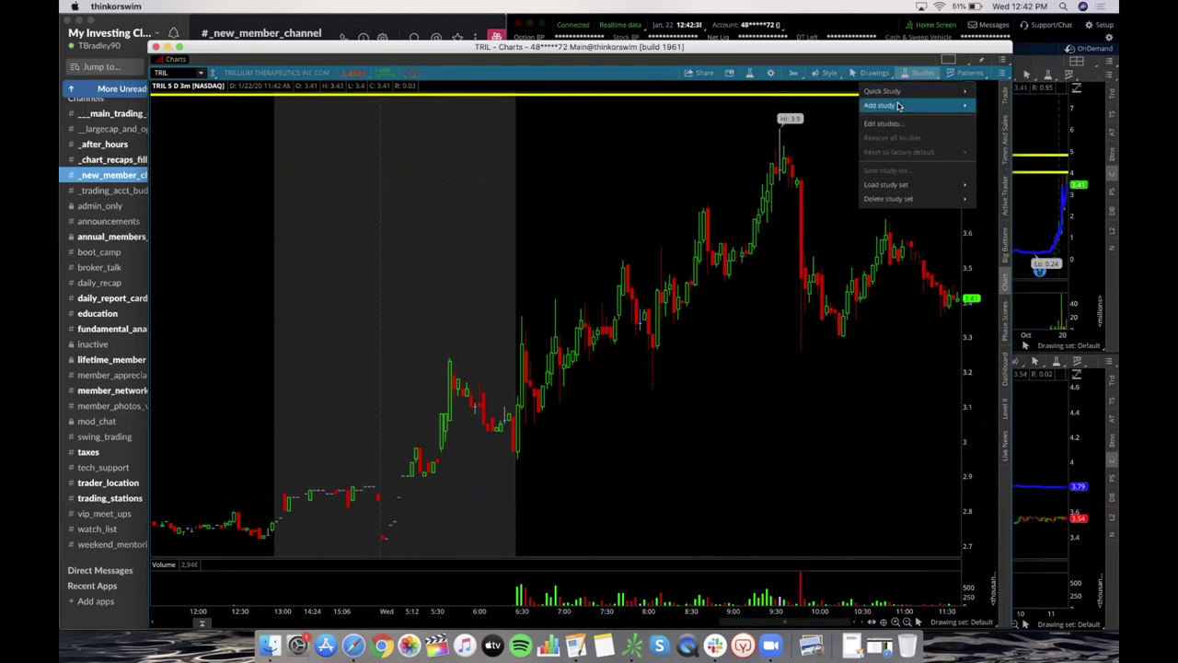
pyautogui.moveTo(887, 183)
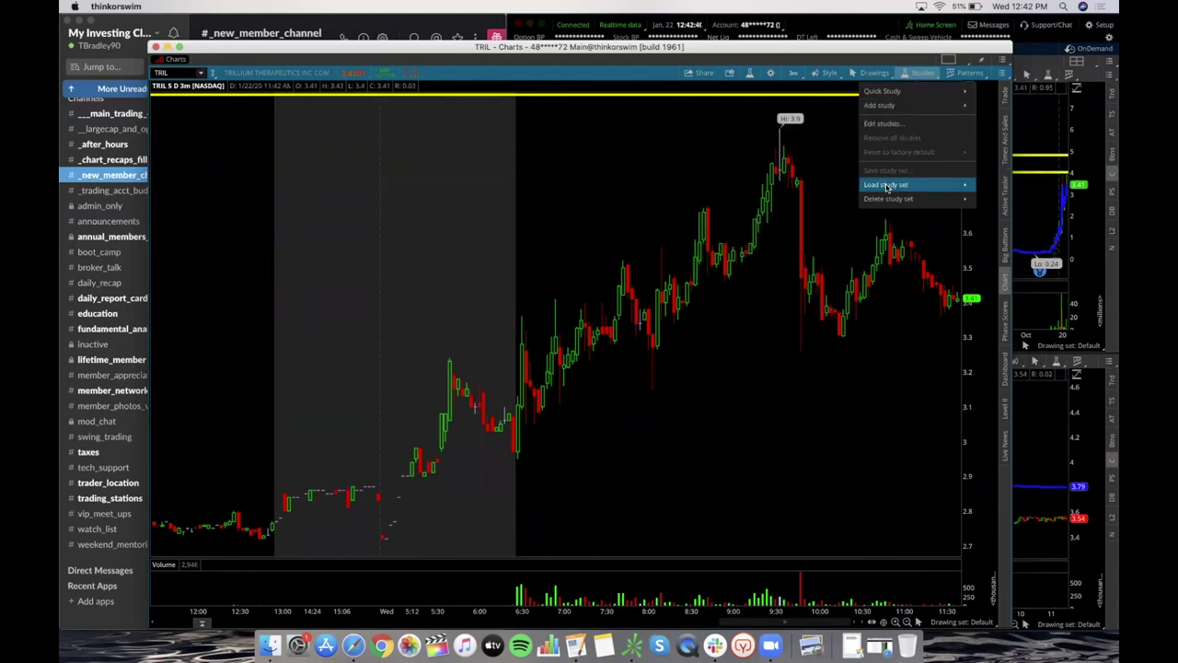
pyautogui.click(1012, 189)
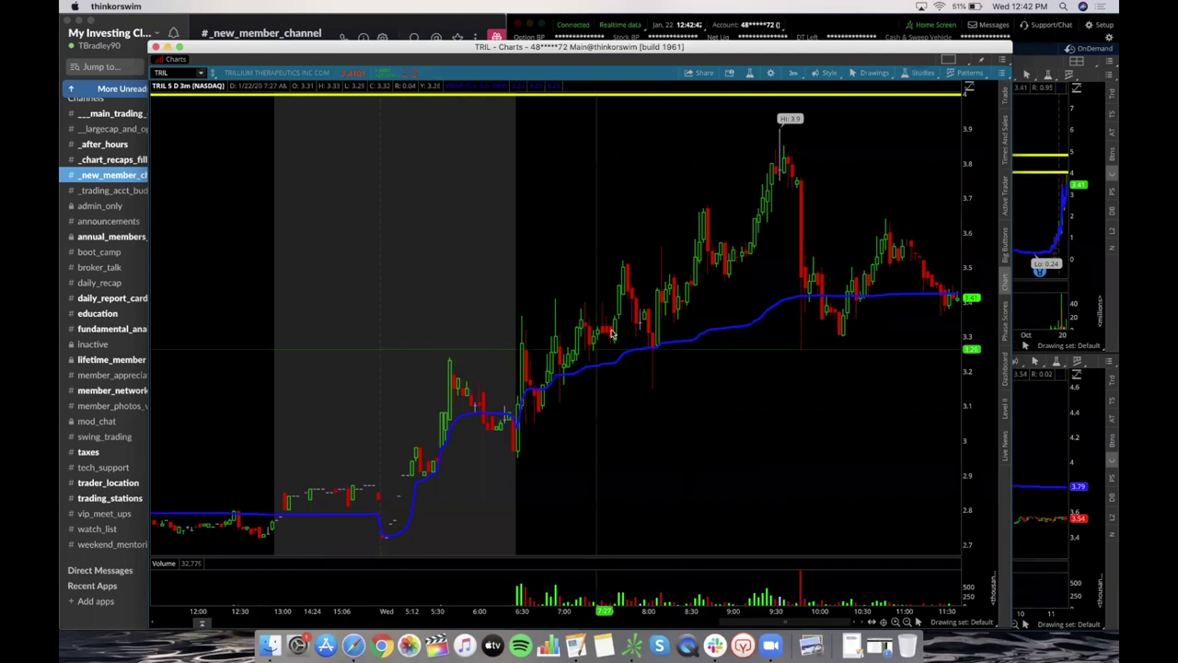